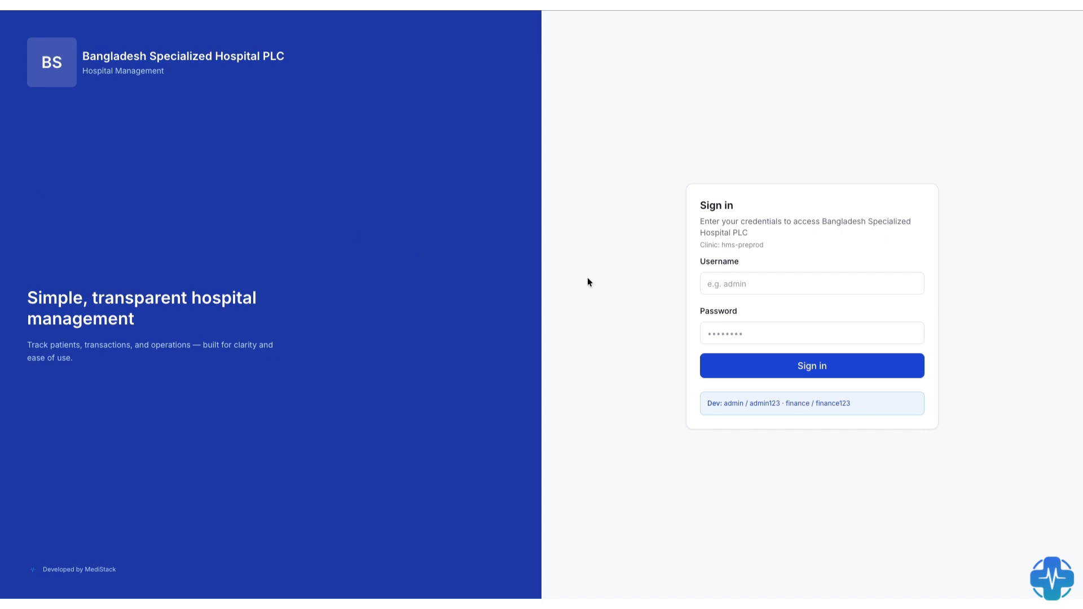
- Sign in to the hospital system with the username frontdesk01 and the account password
left_click(747, 285)
key("super+v")
left_click(744, 331)
key("super+v")
type("123")
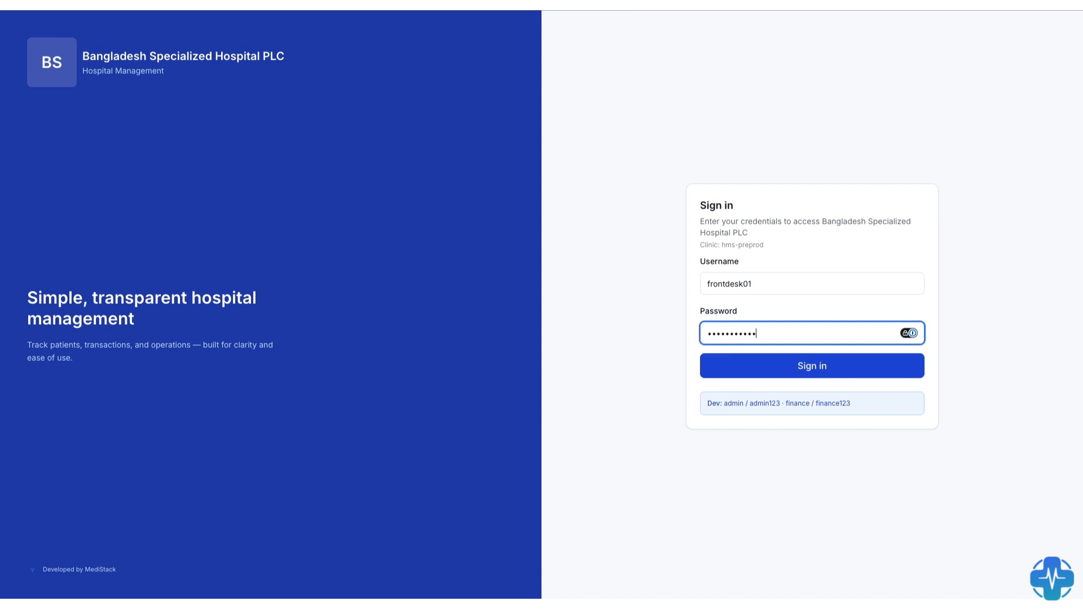
left_click(787, 359)
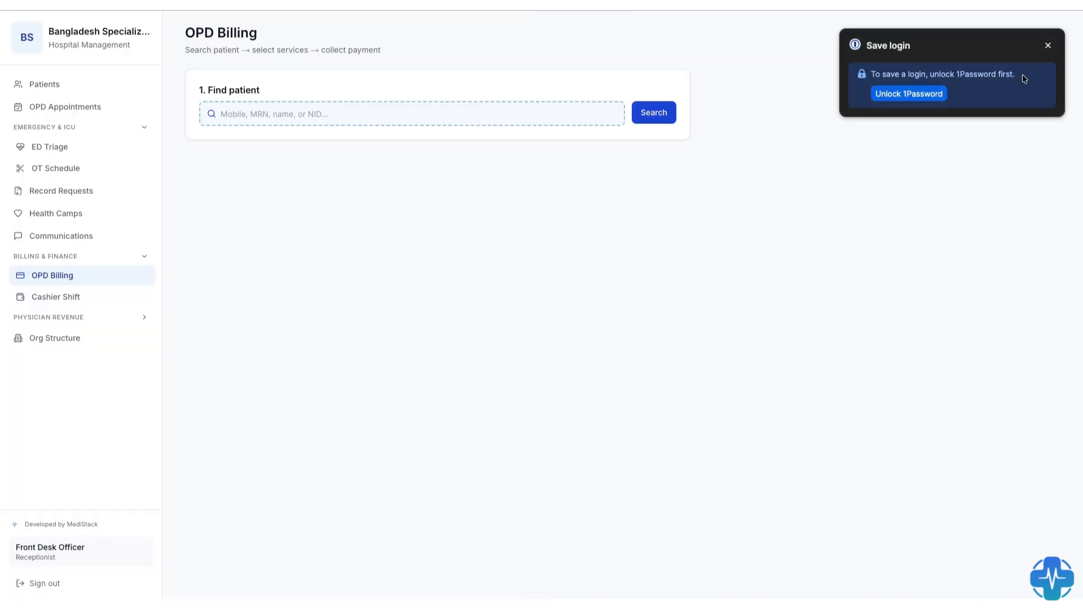
- Look through the patient list, the OPD appointments page and the Org Structure views for facilities, staff placements and units
left_click(50, 85)
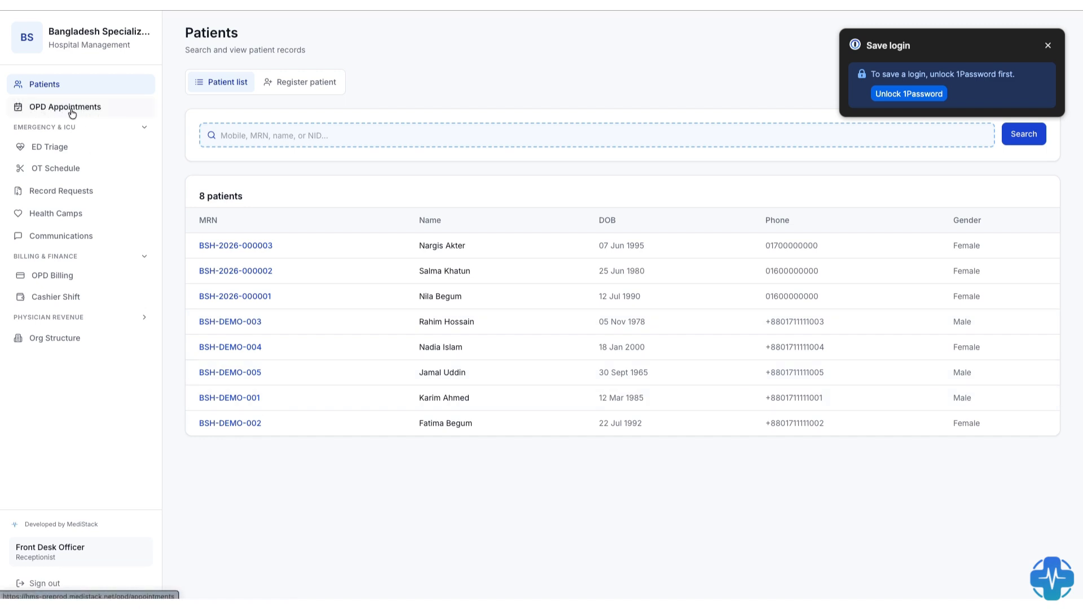
left_click(66, 112)
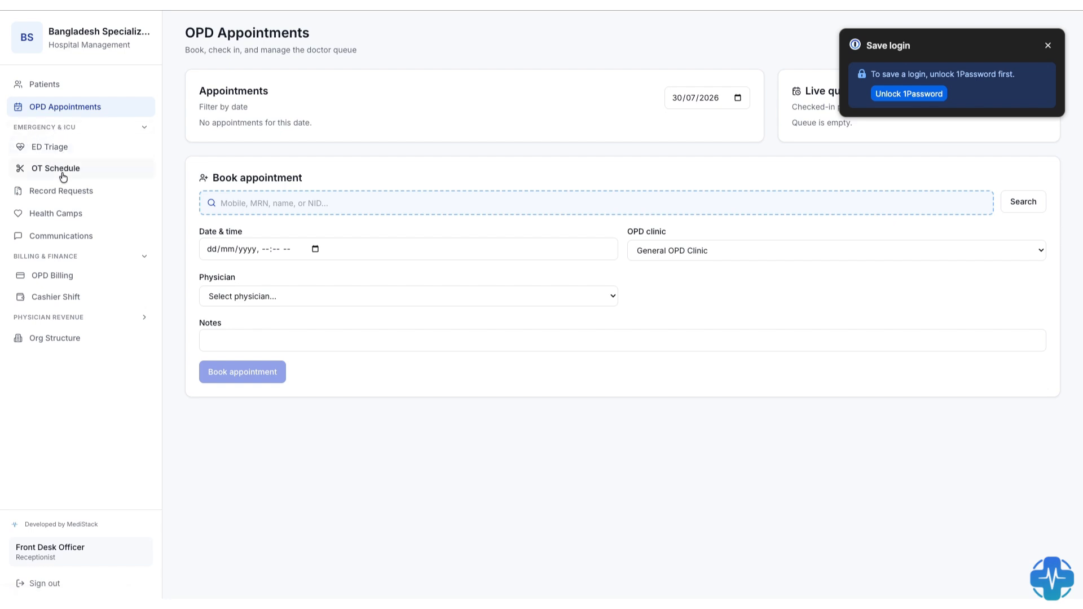
left_click(53, 318)
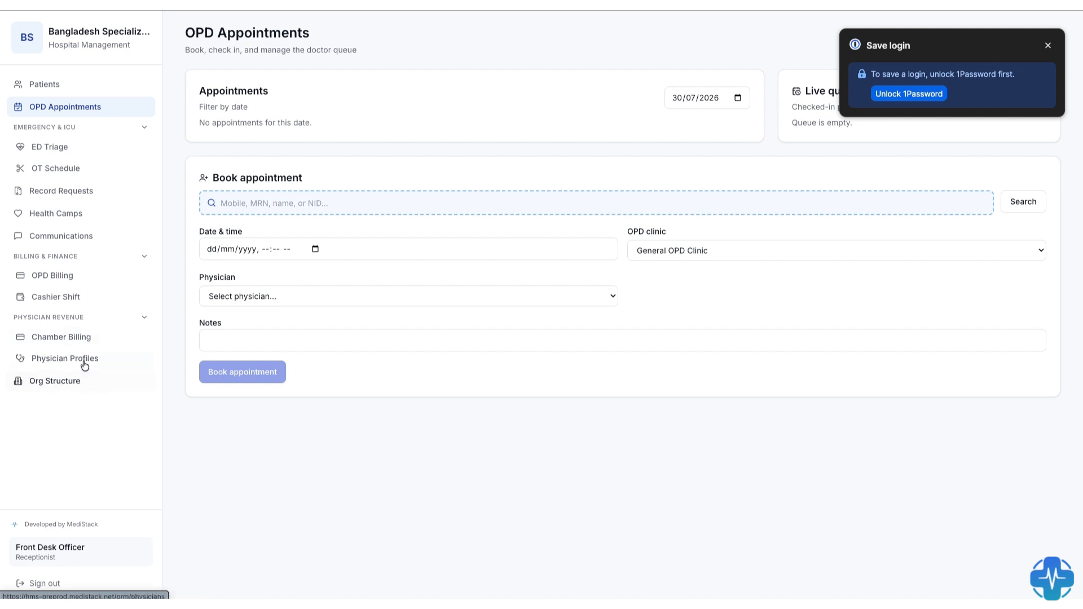
left_click(56, 386)
left_click(312, 121)
left_click(243, 120)
left_click(407, 120)
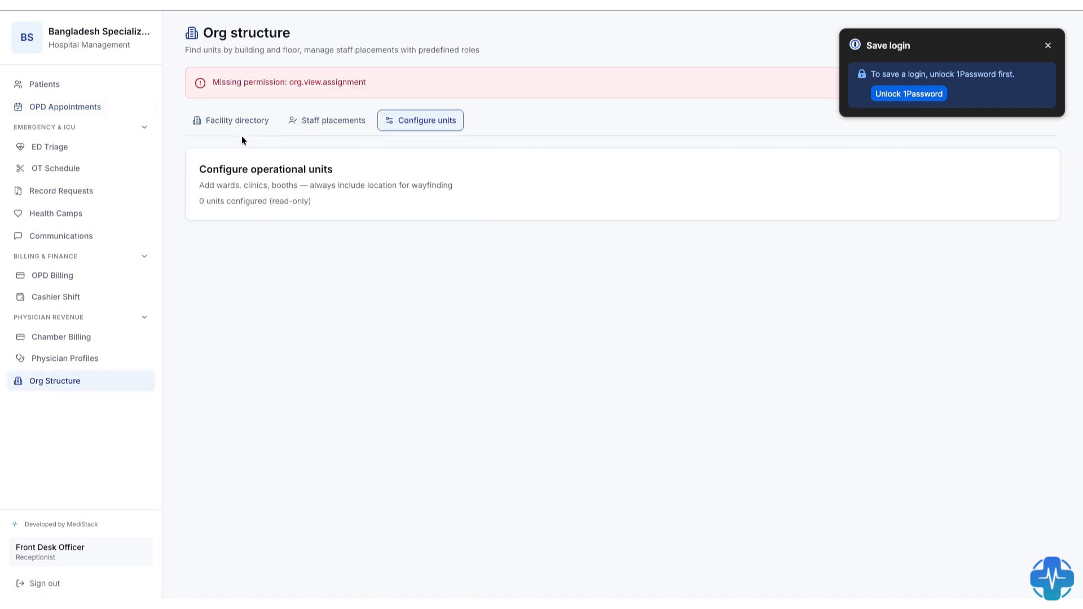
- Start a new patient registration and enter the patient's first and last name
left_click(53, 87)
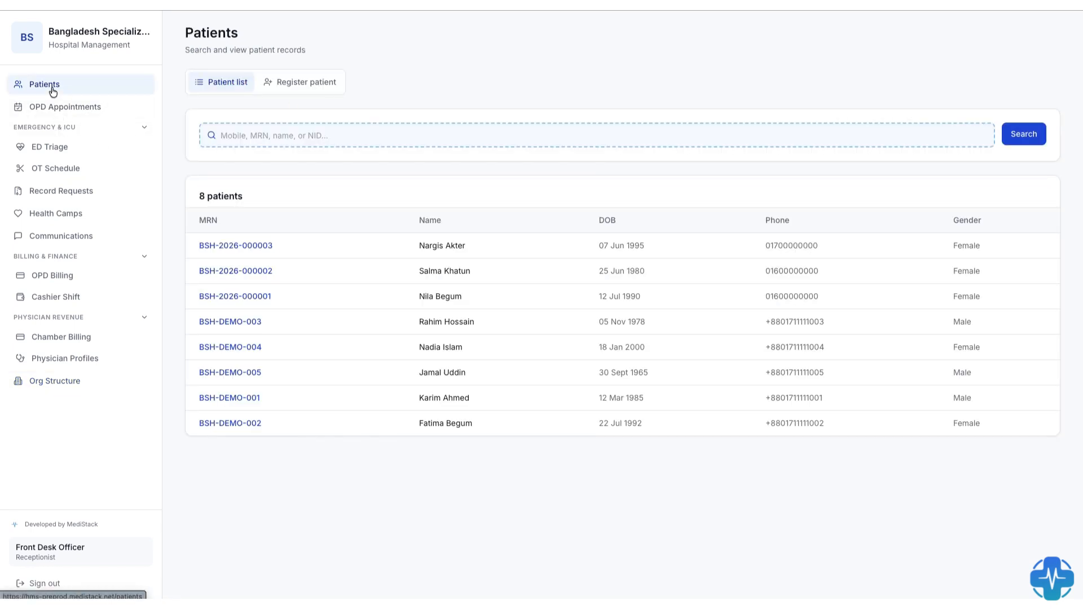
left_click(298, 88)
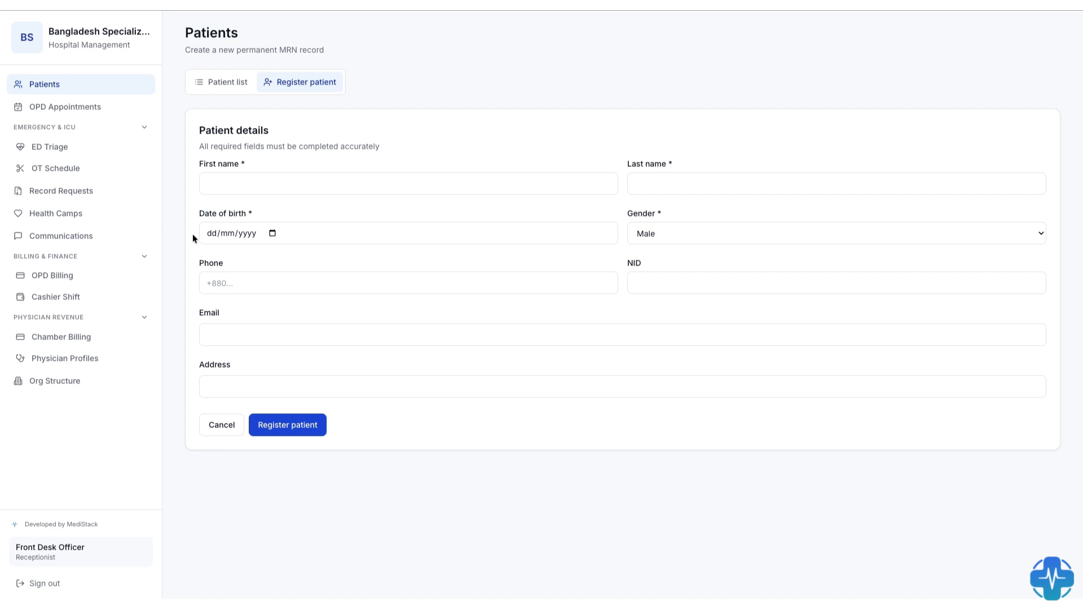
left_click(223, 177)
left_click(670, 185)
- Set the new patient's date of birth
left_click(272, 233)
left_click(223, 258)
scroll(264, 297, "up", 3)
scroll(264, 298, "up", 12)
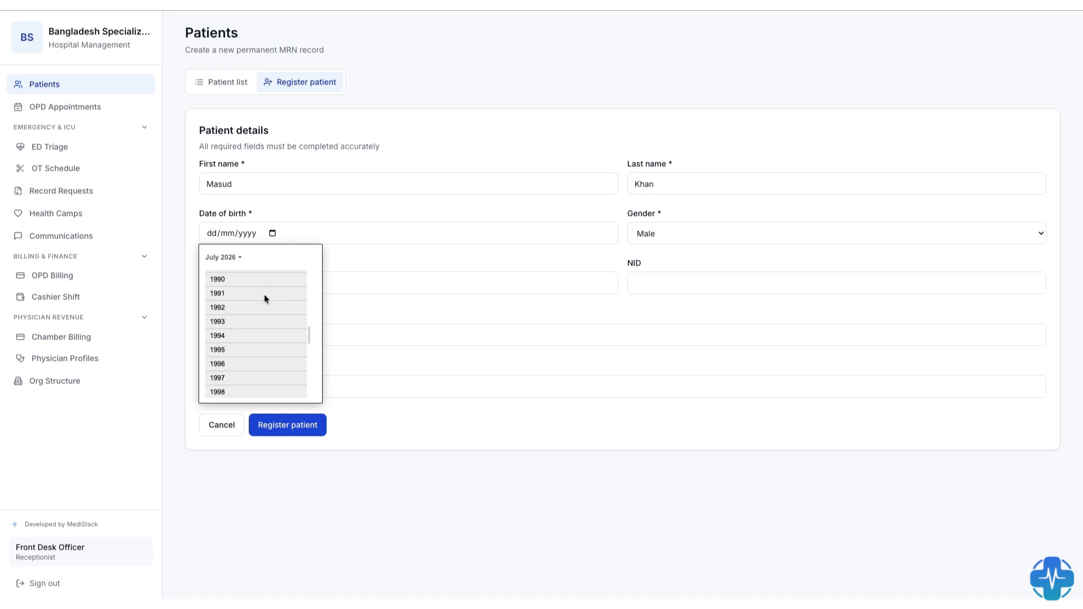
left_click(248, 312)
left_click(249, 312)
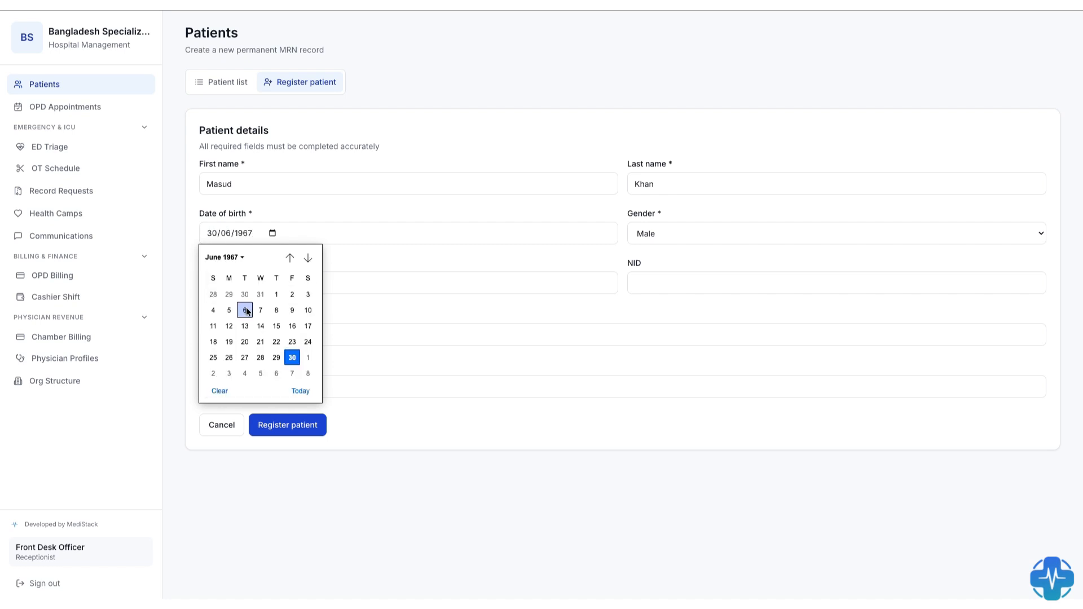
left_click(262, 310)
- Keep the gender as Male, enter the patient's phone number and submit the registration
left_click(711, 243)
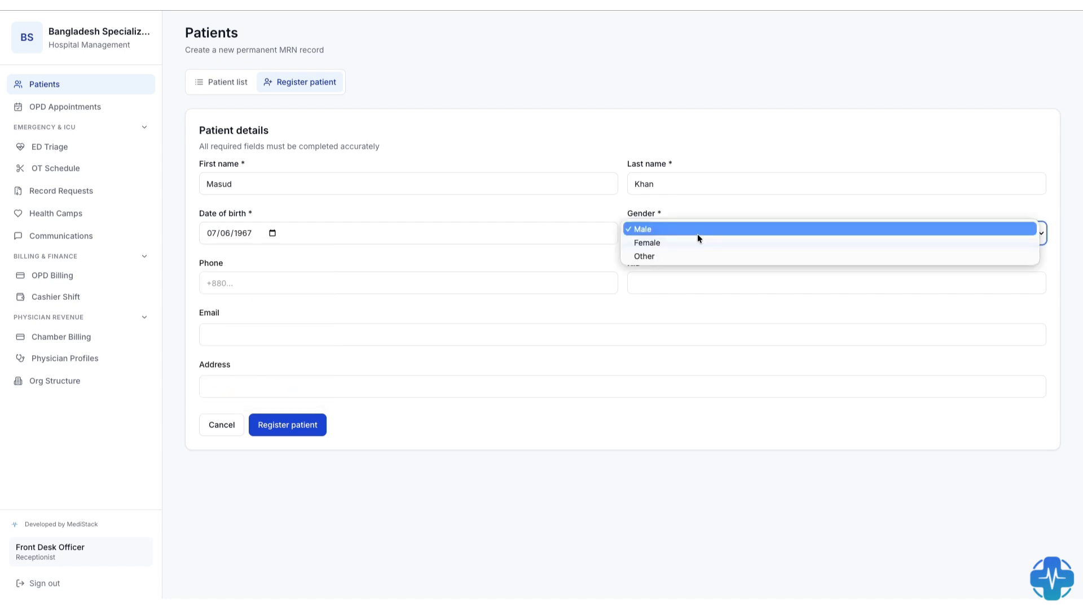
left_click(681, 232)
left_click(292, 281)
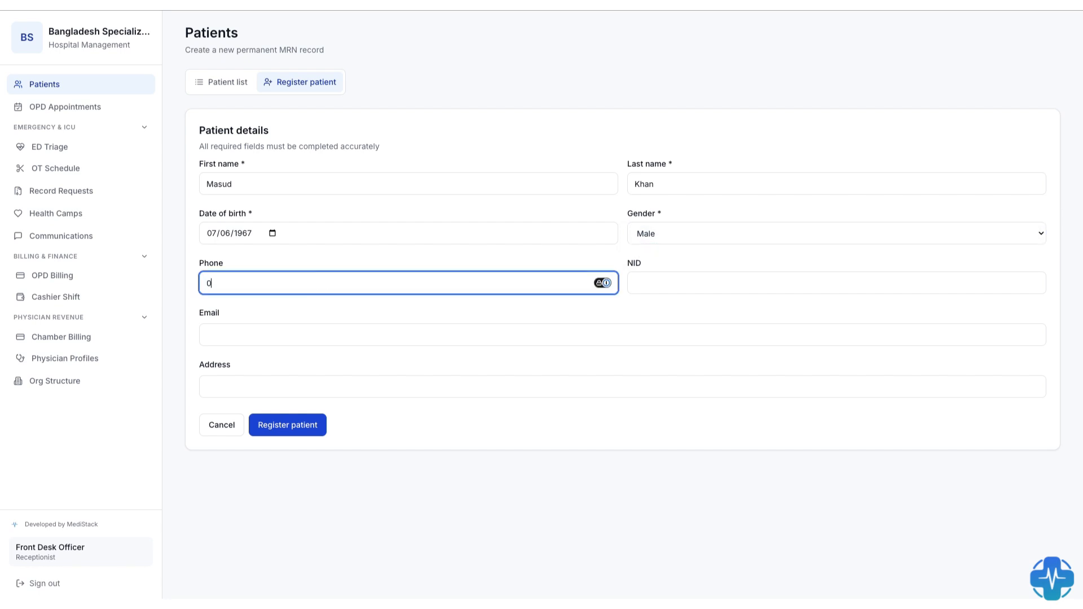
left_click(288, 427)
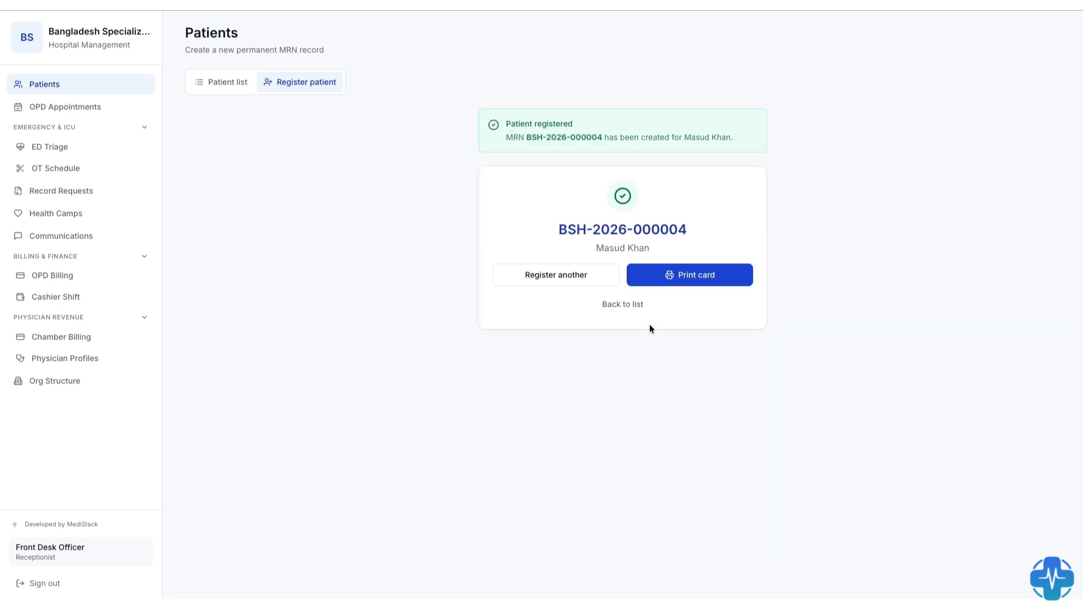
- View the new patient's printable card and return to the patient list
left_click(696, 276)
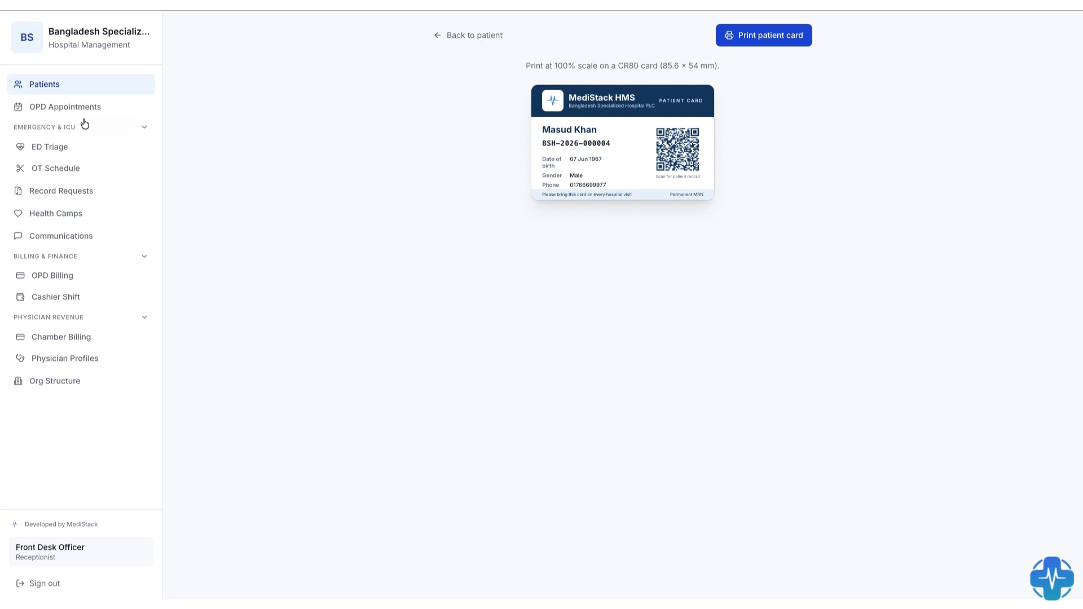
left_click(85, 85)
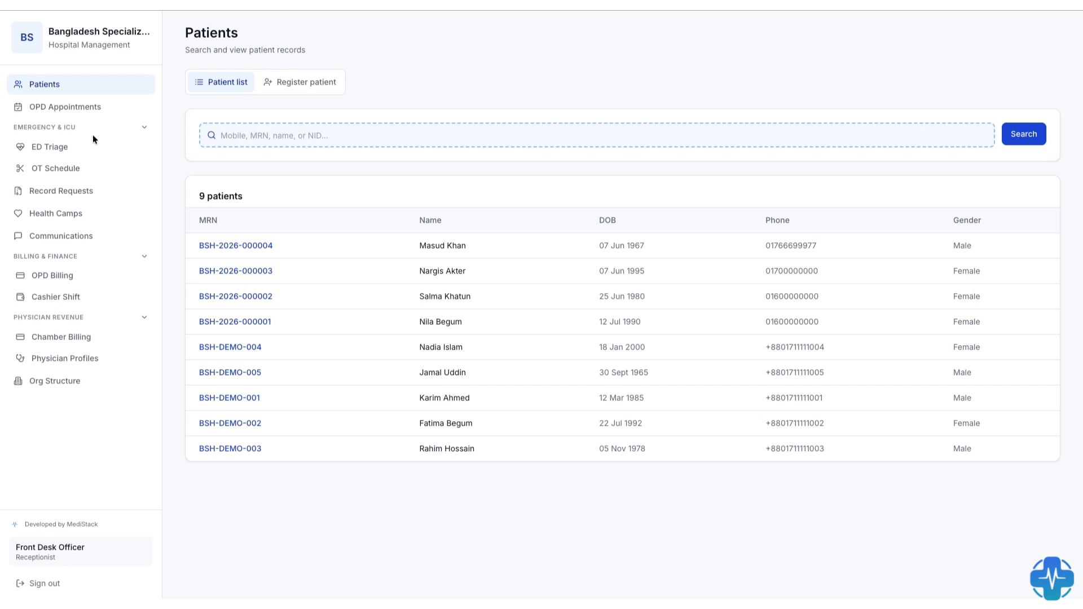
- Find the new patient in ED Triage and register them as a walk-in with the chief complaint "Right ankle fracture"
left_click(55, 149)
left_click(312, 92)
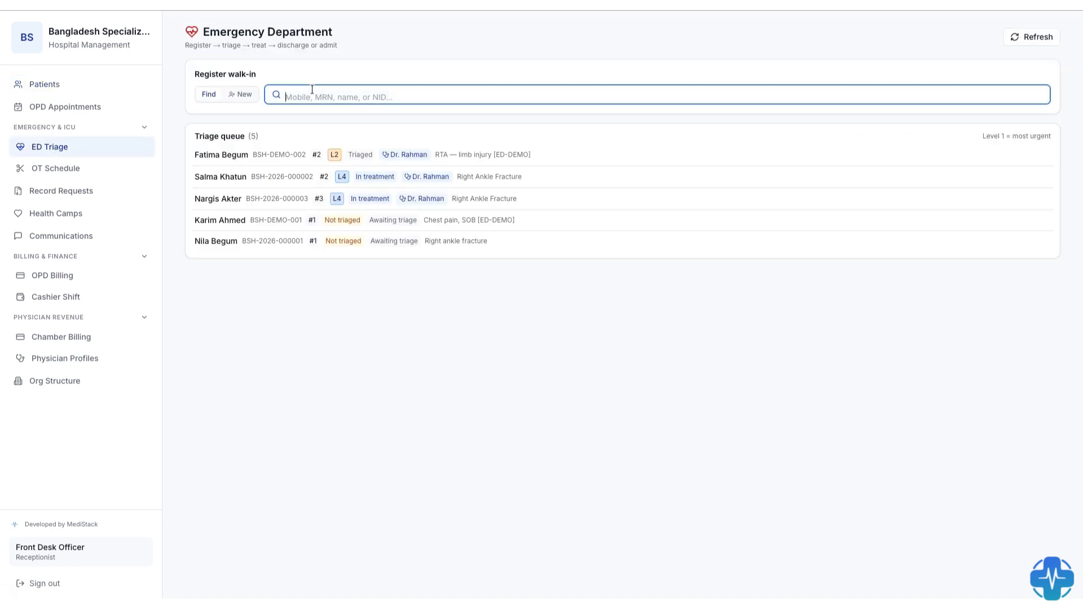
type("Masu")
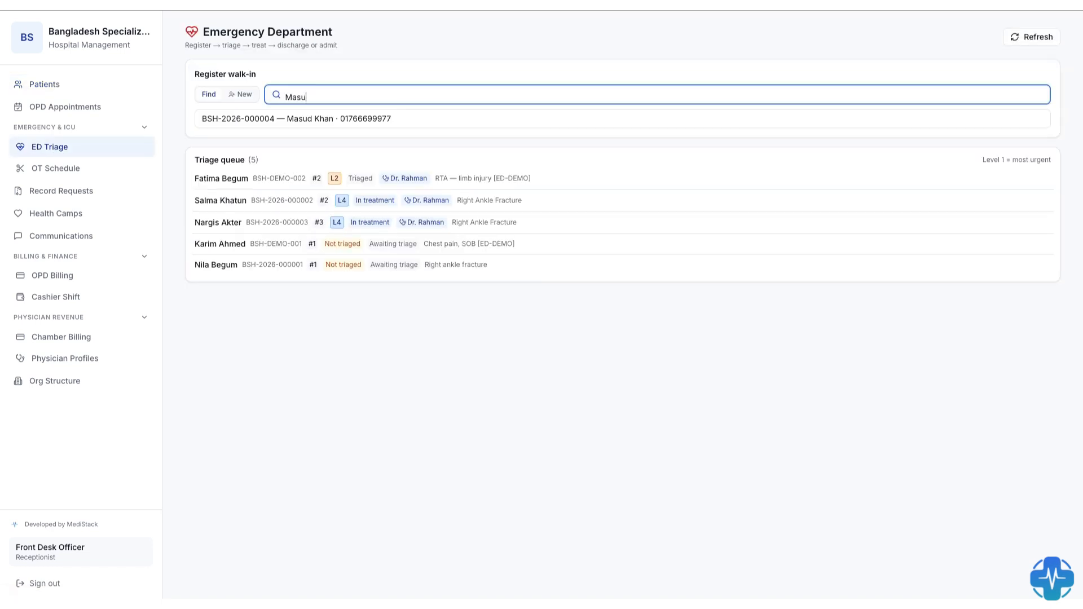
left_click(332, 119)
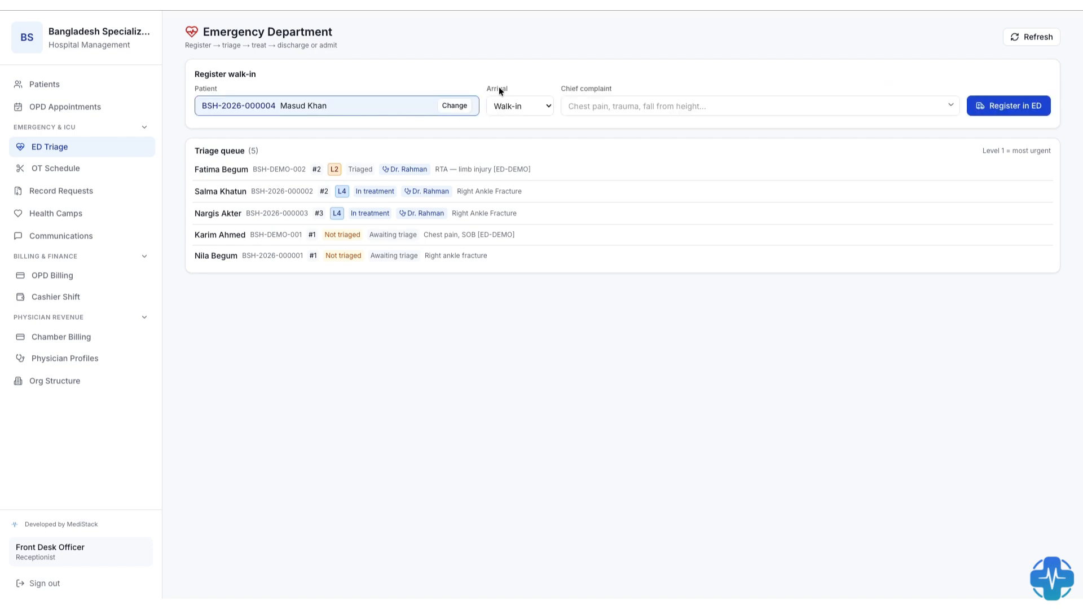
left_click(582, 105)
left_click(591, 112)
type("Right ankle fracture")
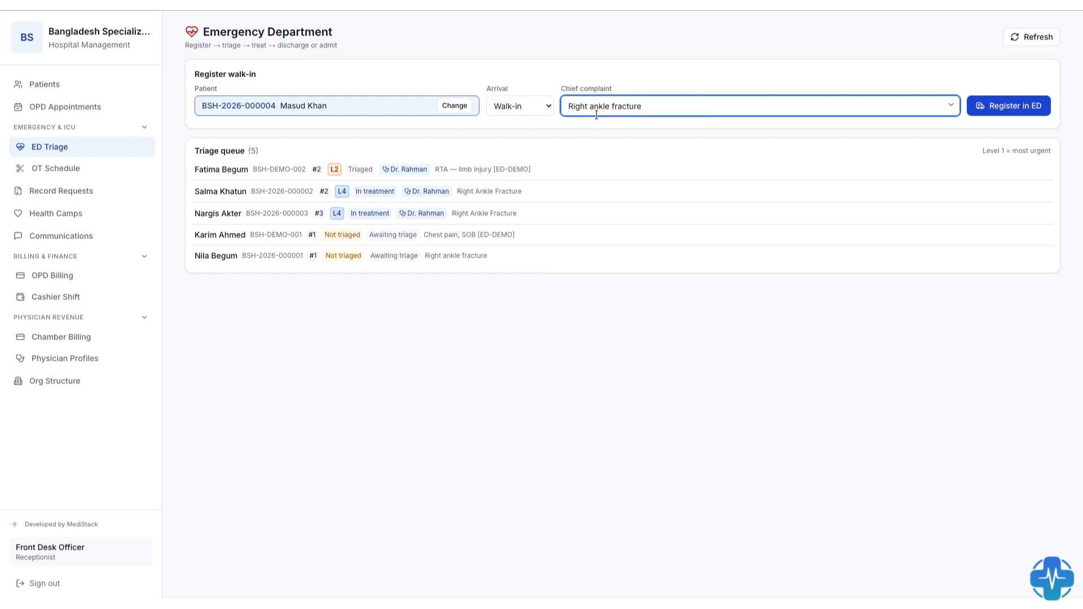
left_click(1018, 110)
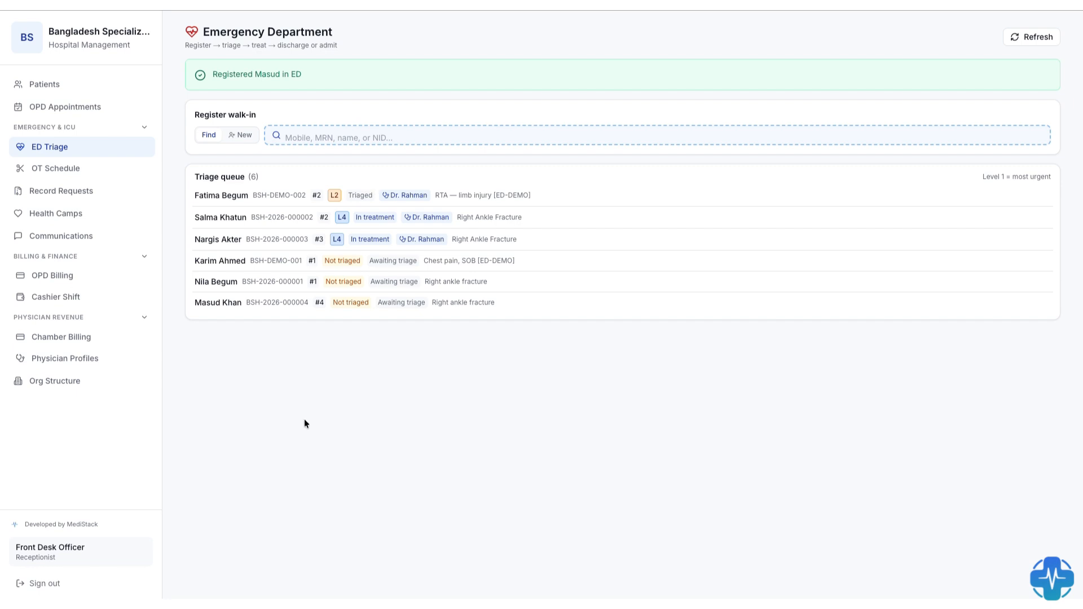
- Sign out, sign in as nurse01 with the account password, and dismiss the password warning
left_click(44, 583)
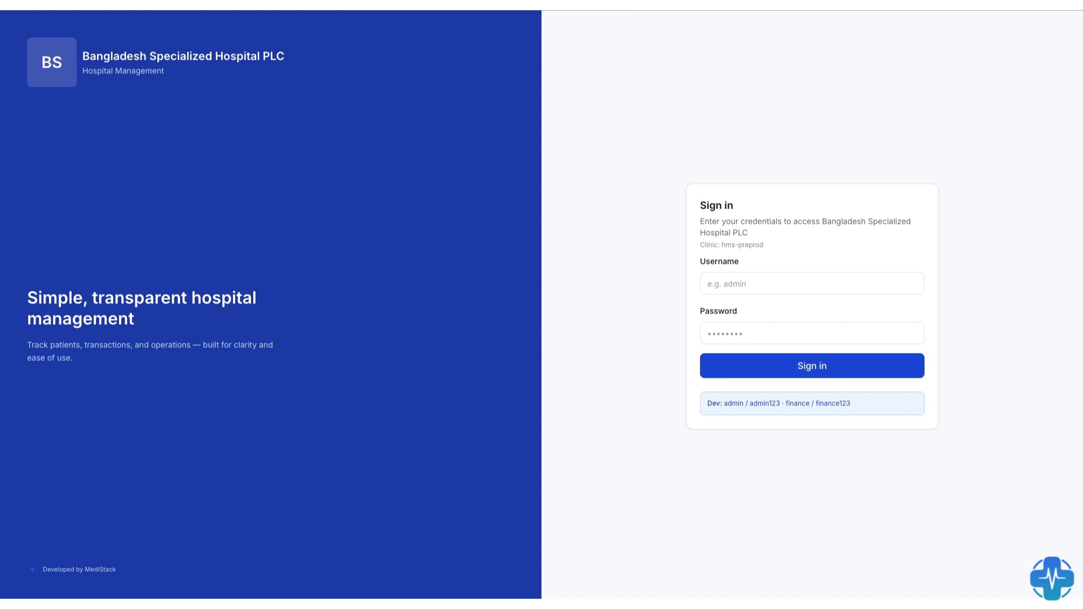
left_click(737, 283)
type("nurse01")
left_click(735, 329)
type("••••••")
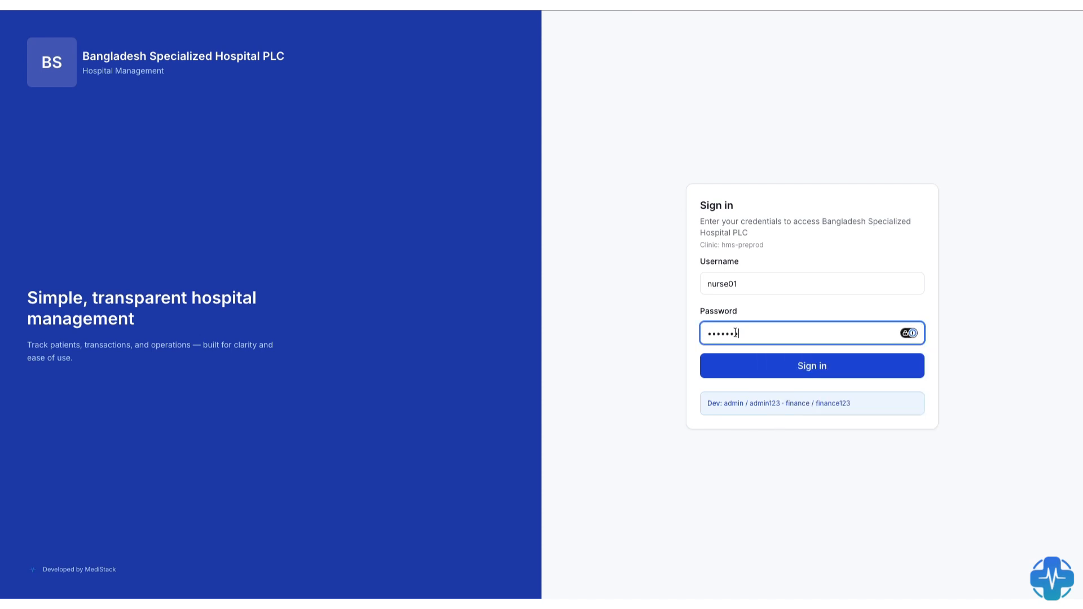
type("•••")
key("Return")
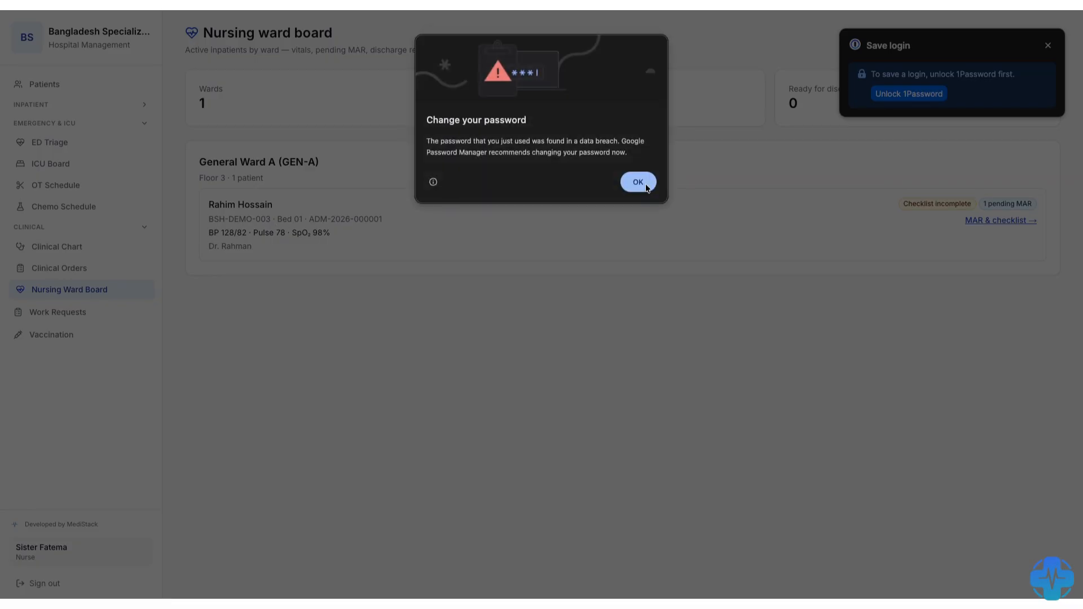
left_click(639, 180)
- Open the triage form for the newly registered patient in the ED queue and set the triage level to Level 2
left_click(54, 146)
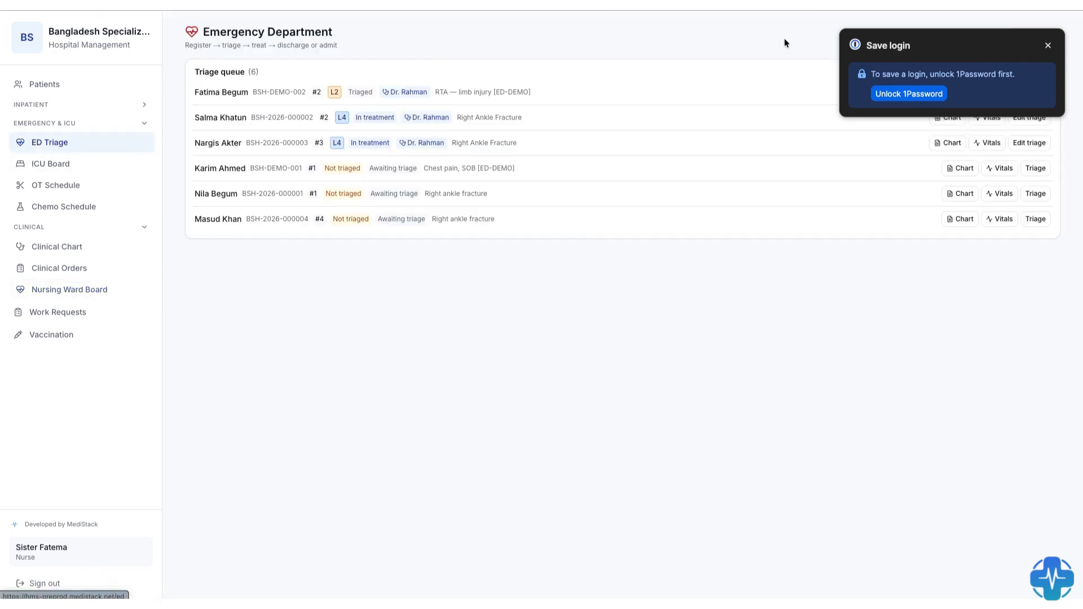
left_click(1046, 47)
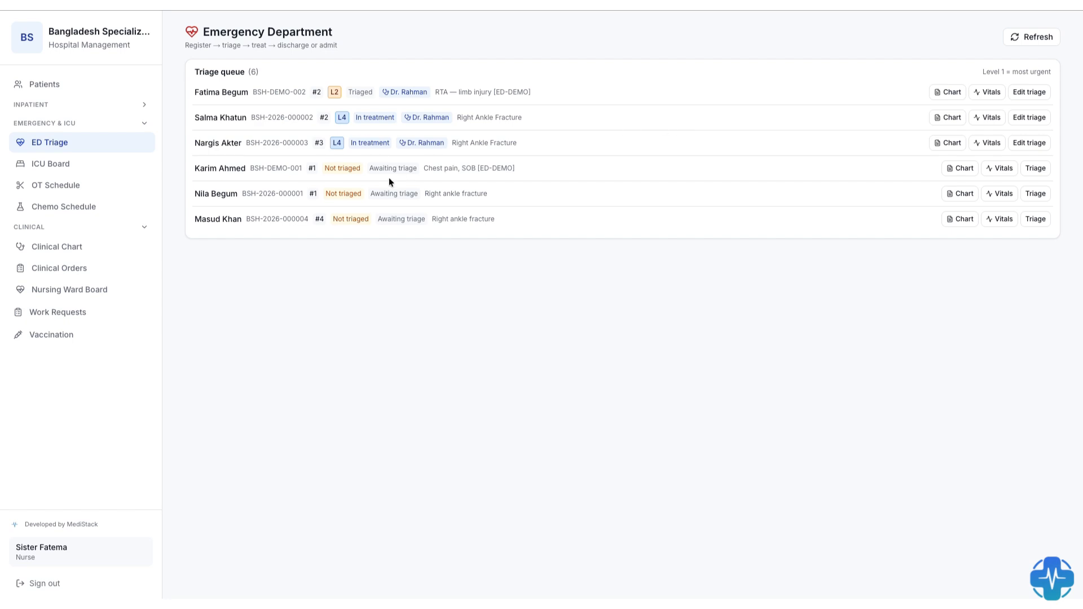
triple_click(223, 219)
left_click(1036, 218)
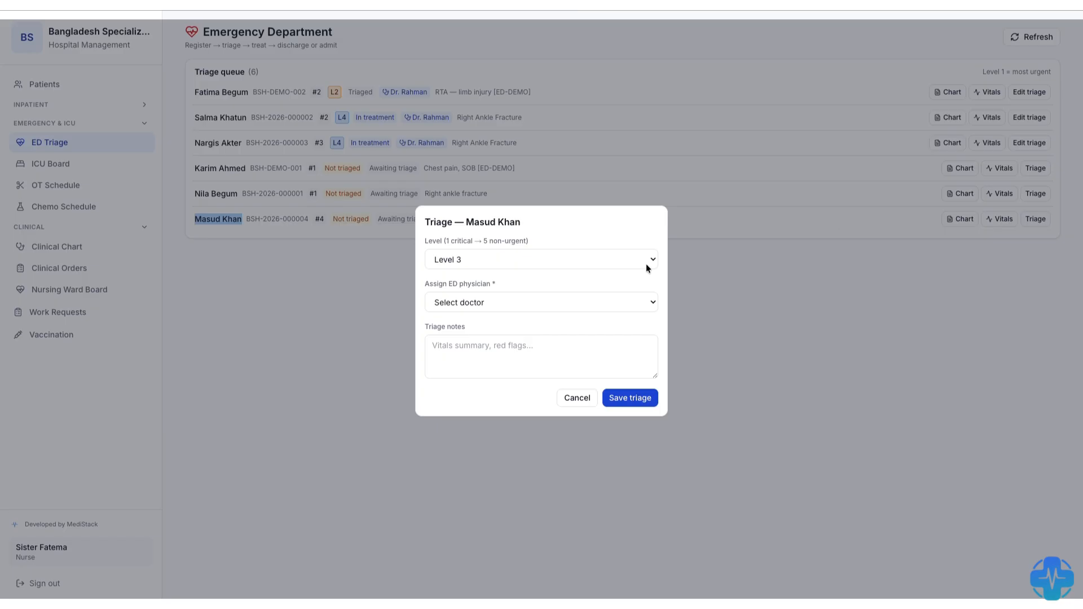
left_click(474, 260)
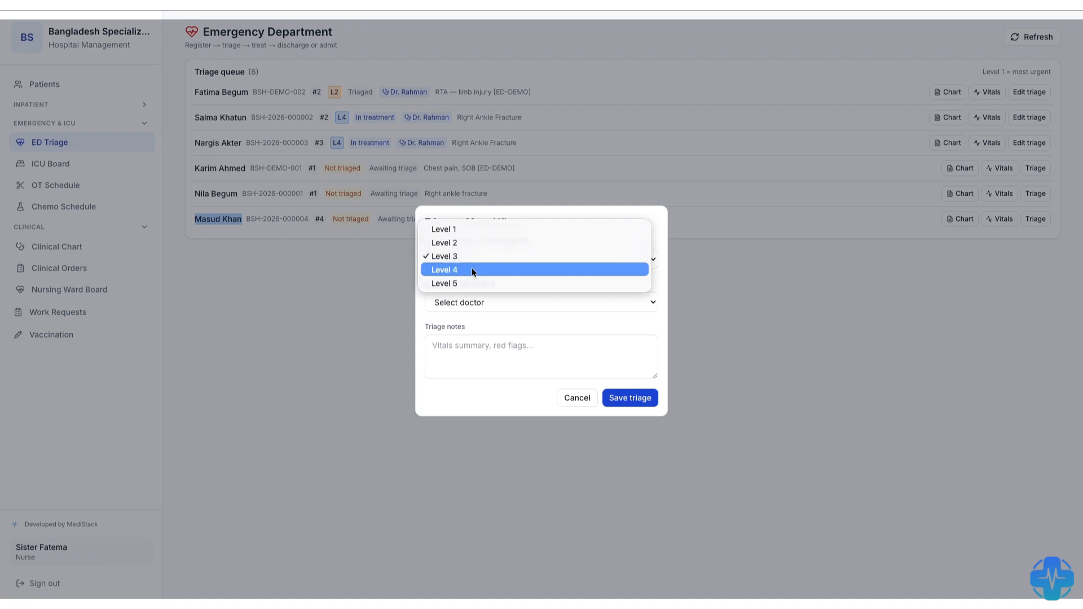
left_click(474, 271)
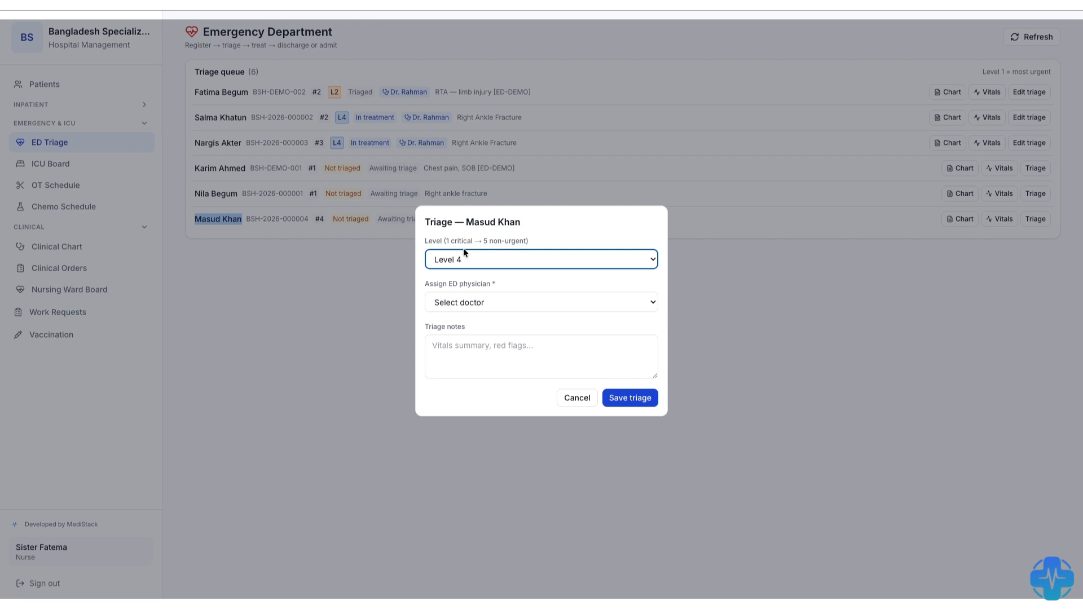
left_click(471, 260)
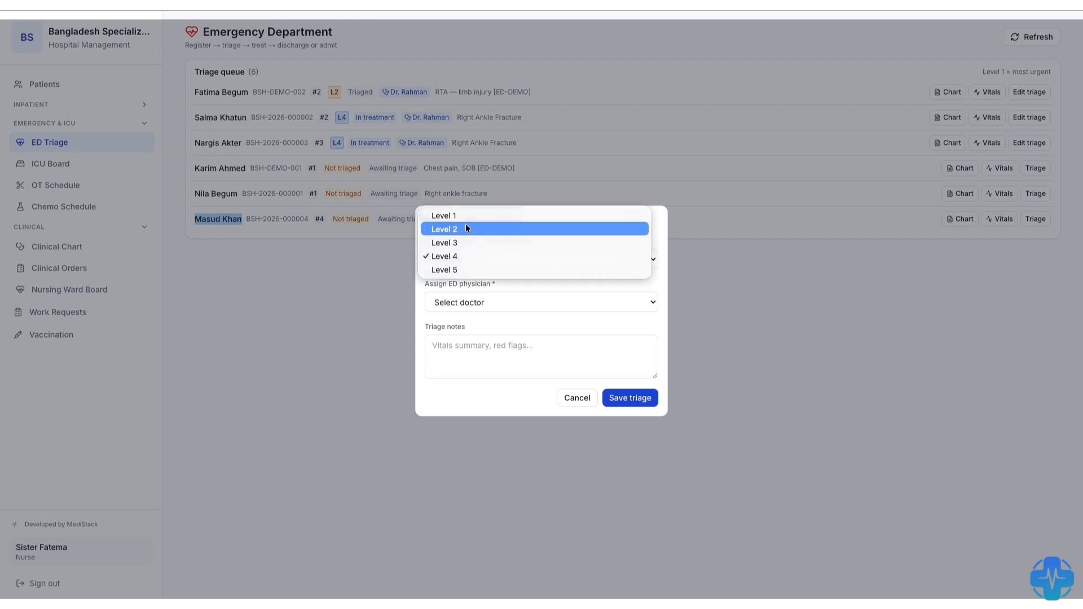
left_click(464, 230)
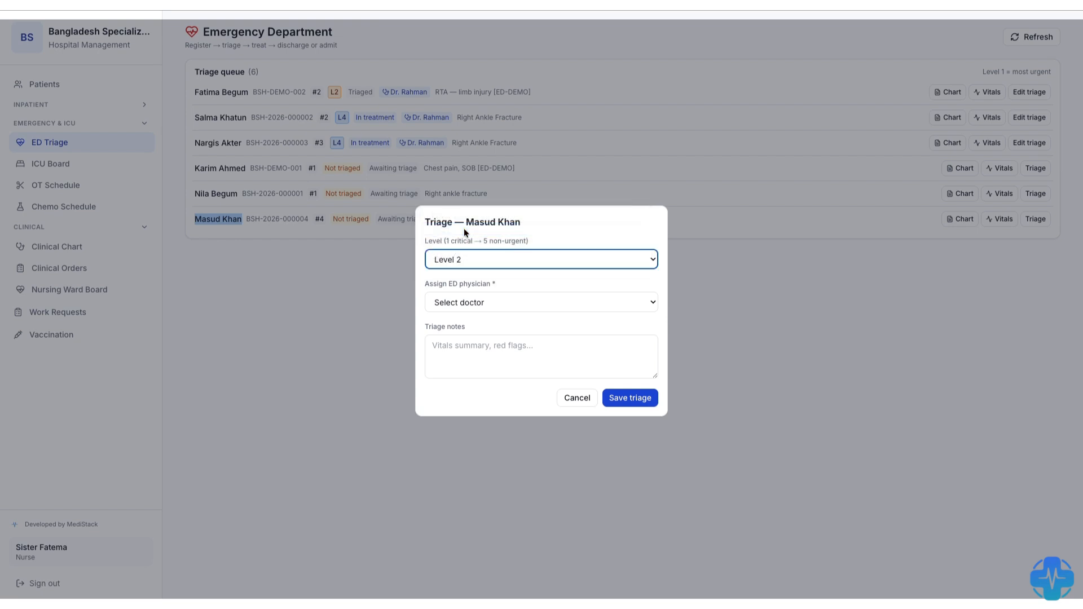
- Assign the Consultant Physician as the patient's ED physician and save the triage
left_click(461, 300)
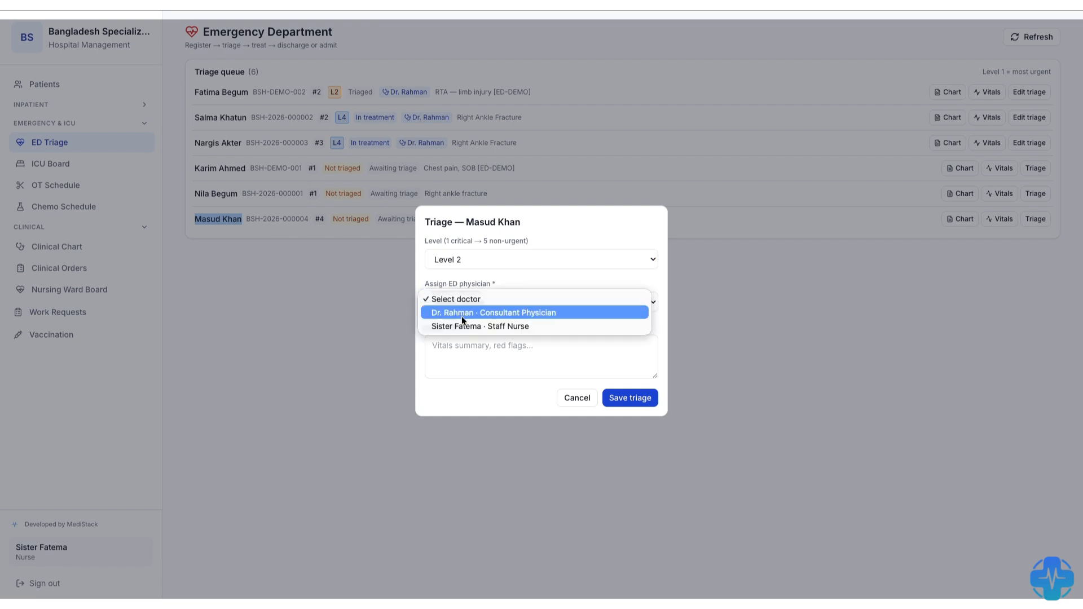
left_click(466, 313)
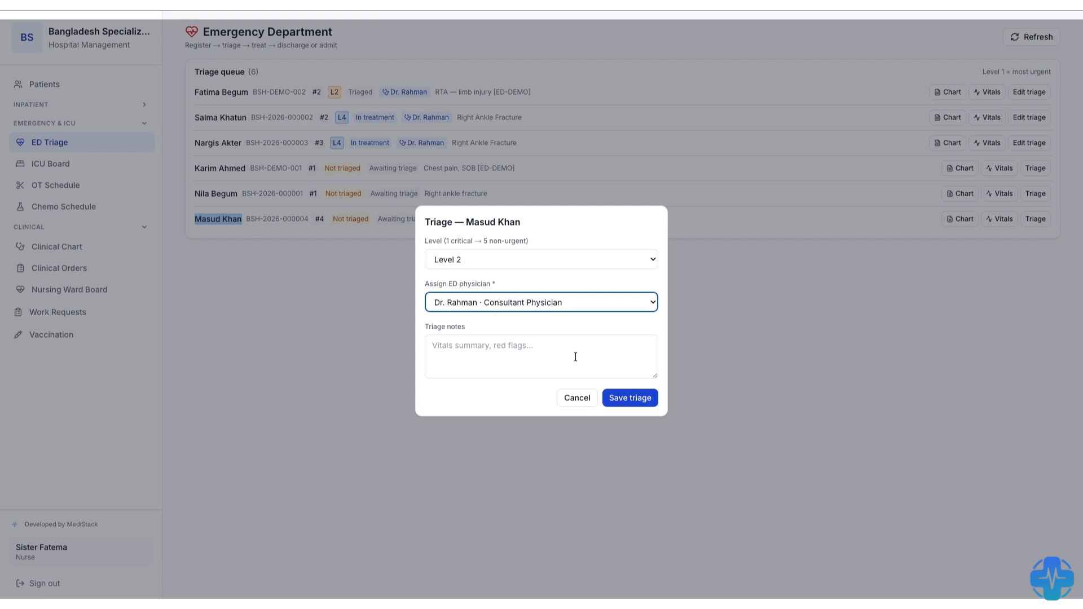
left_click(637, 399)
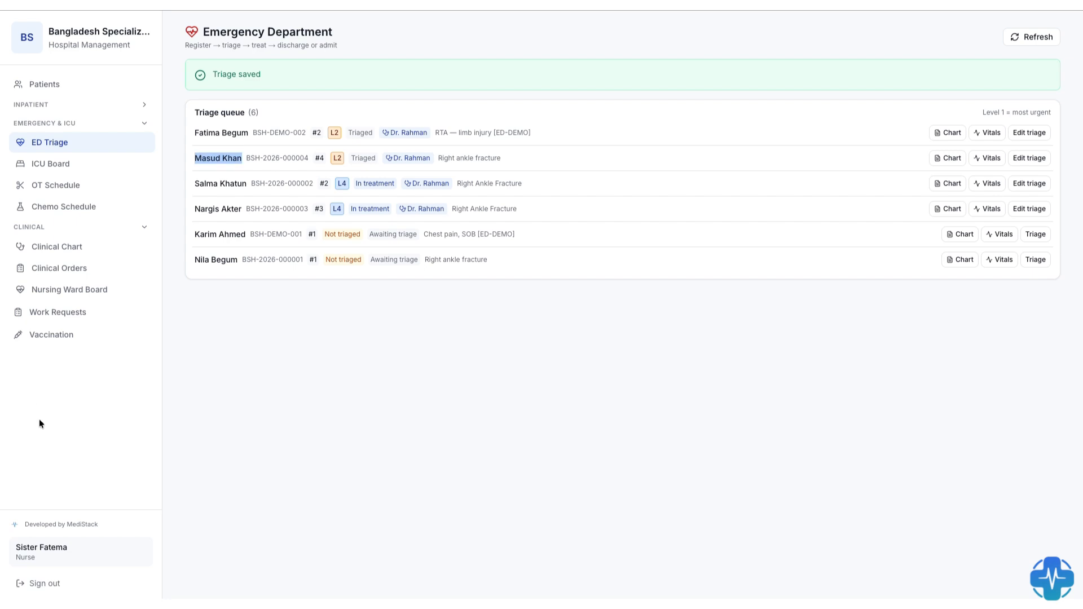
- Sign out of the nurse account and sign in as doctor01 with the account password
left_click(37, 583)
left_click(703, 283)
type("doctor01")
key("Tab")
type("doc123123")
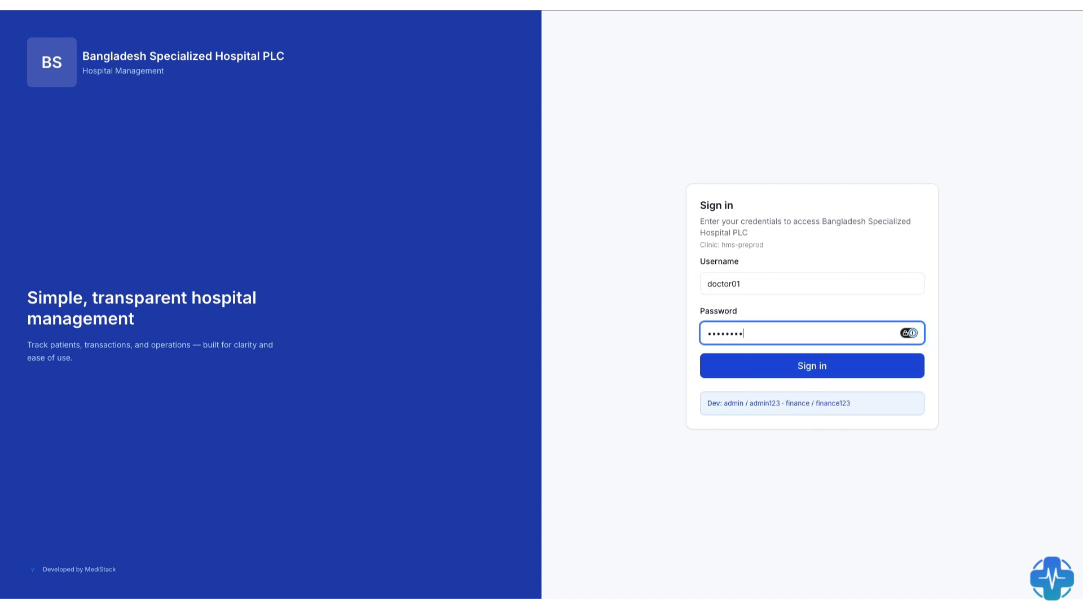
key("Return")
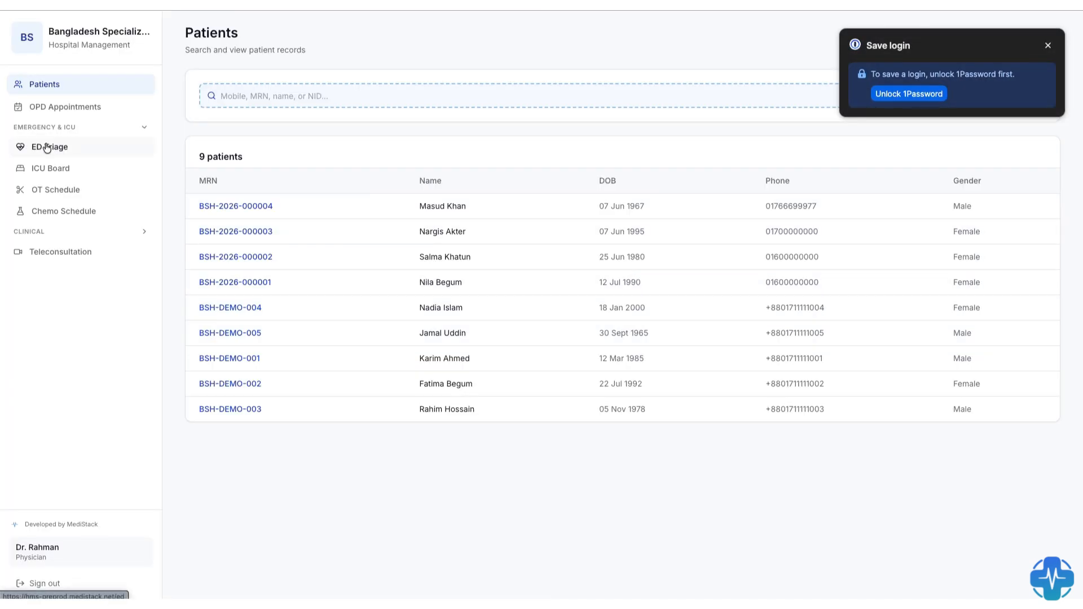
- Open the ED triage queue, dismiss the login-saving prompt, and receive the Level 2 patient with the right ankle fracture
left_click(45, 148)
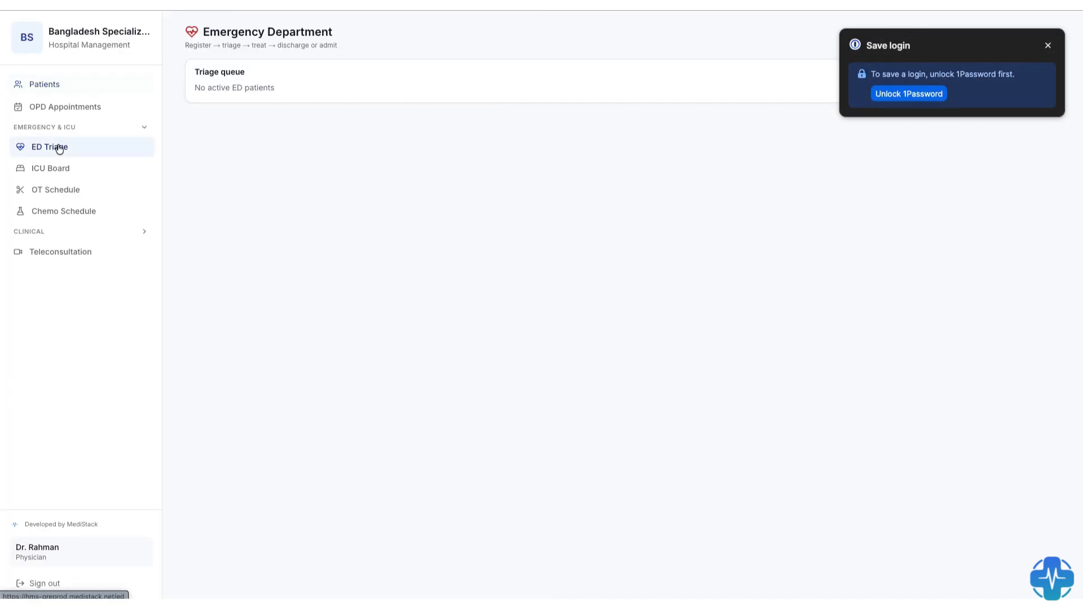
left_click(1048, 45)
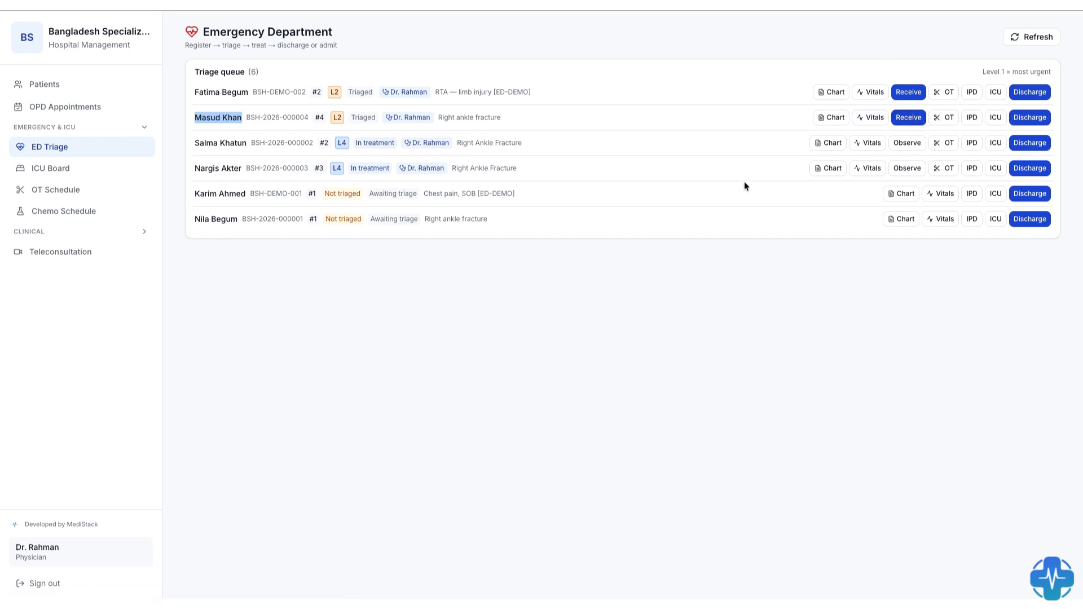
left_click(911, 117)
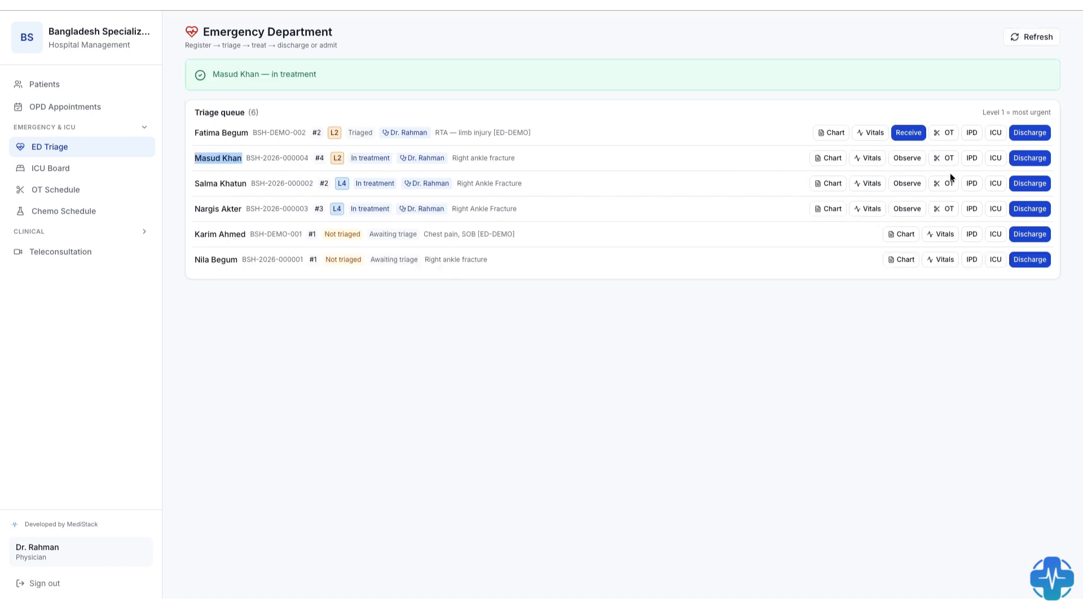
left_click(740, 324)
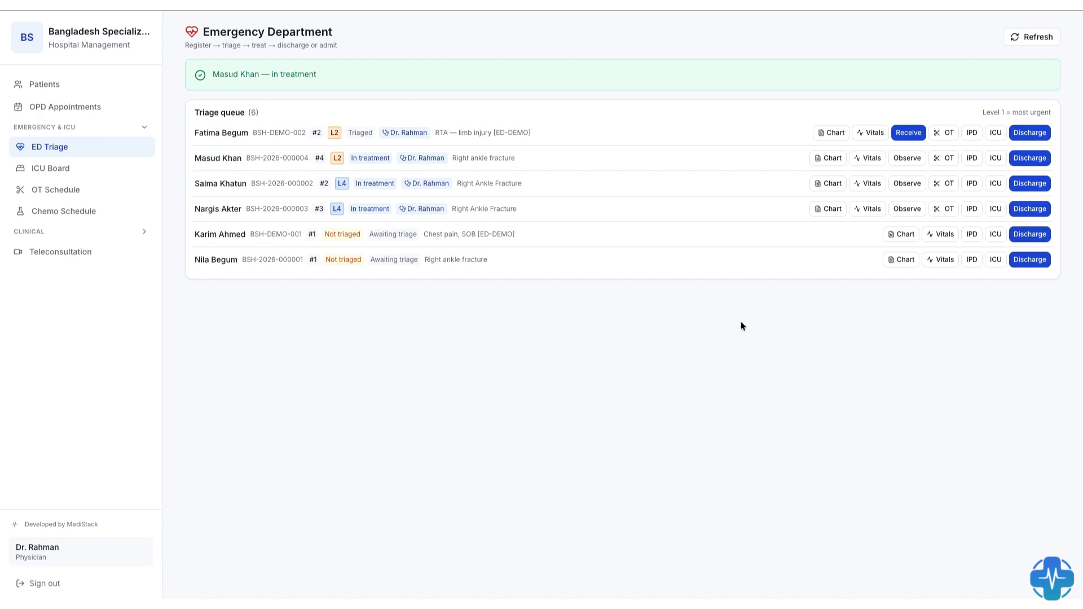
- Schedule an OT case for the received patient in Major Theatre (OT-1) with the procedure Right ankle fracture
left_click(944, 159)
left_click(465, 305)
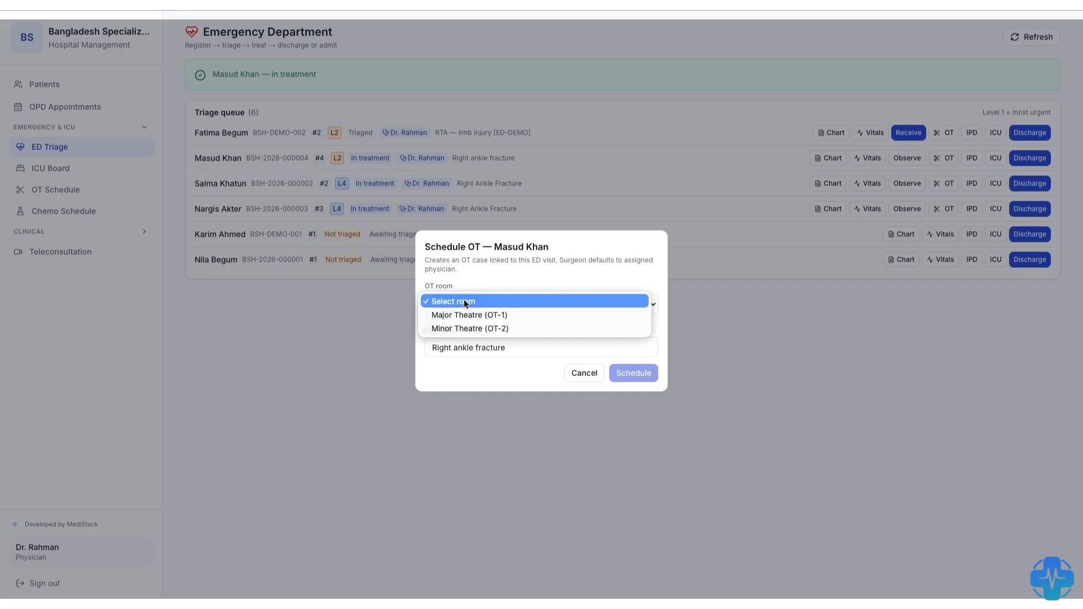
left_click(469, 314)
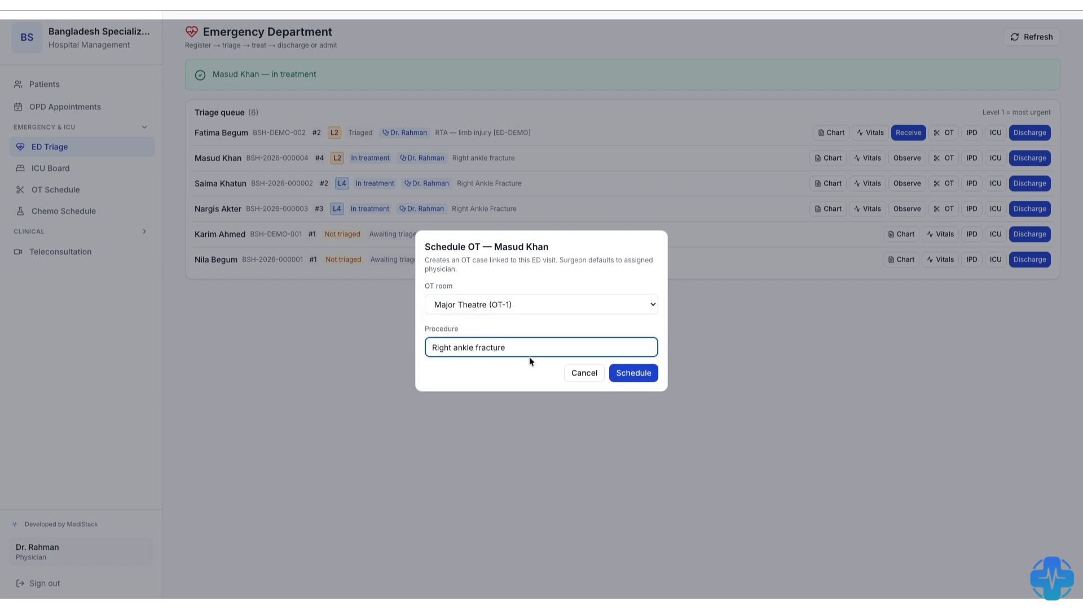
left_click(636, 373)
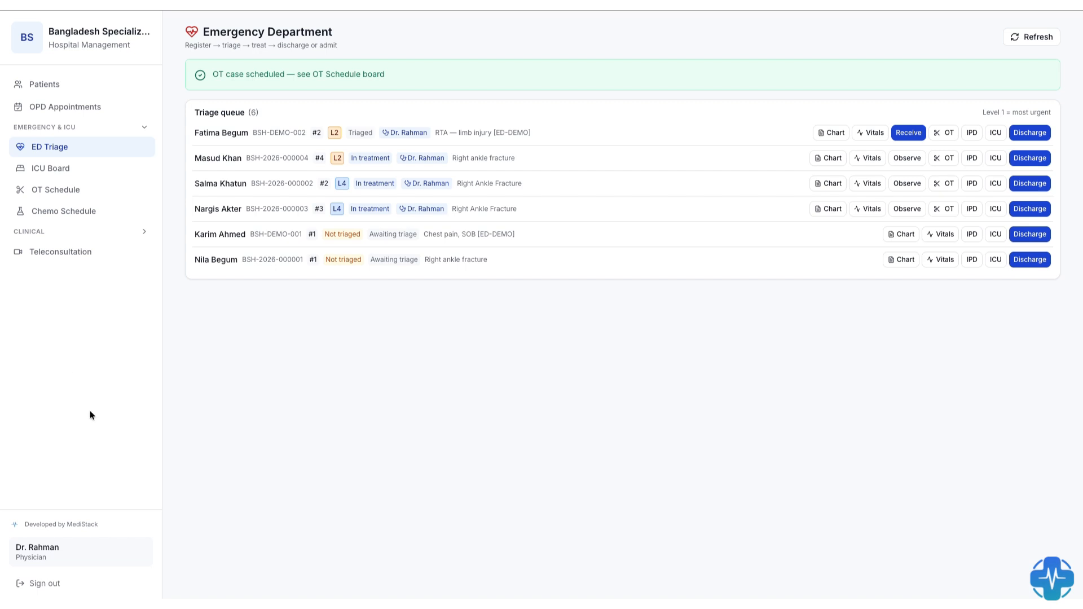
- Sign out of the physician account, sign in to the nurse account with its password, and dismiss the password warning
left_click(45, 583)
left_click(745, 283)
left_click(784, 315)
left_click(745, 329)
type("23")
key("Return")
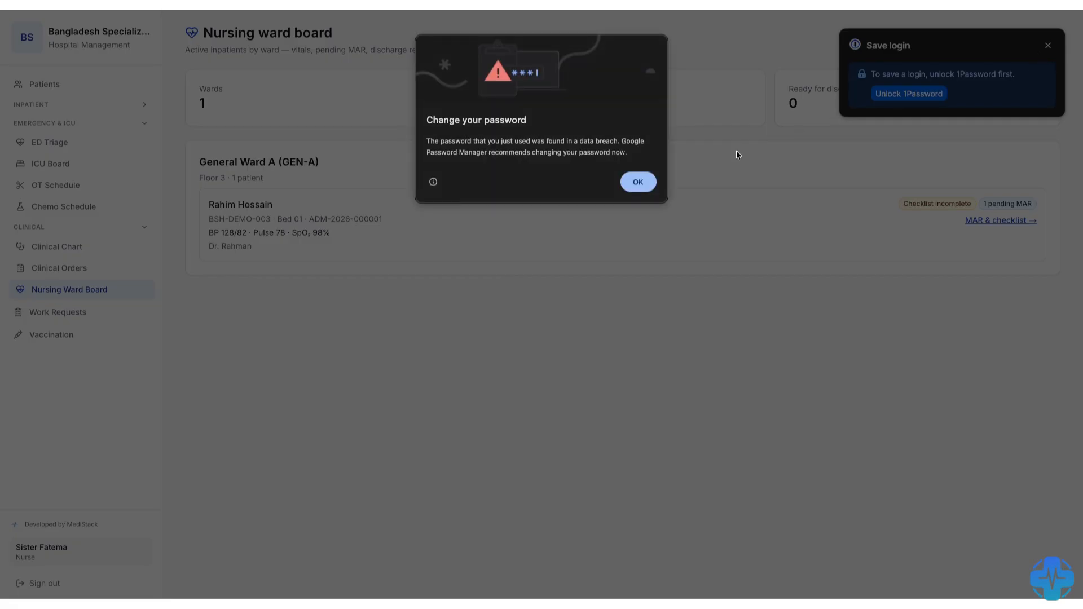
left_click(638, 182)
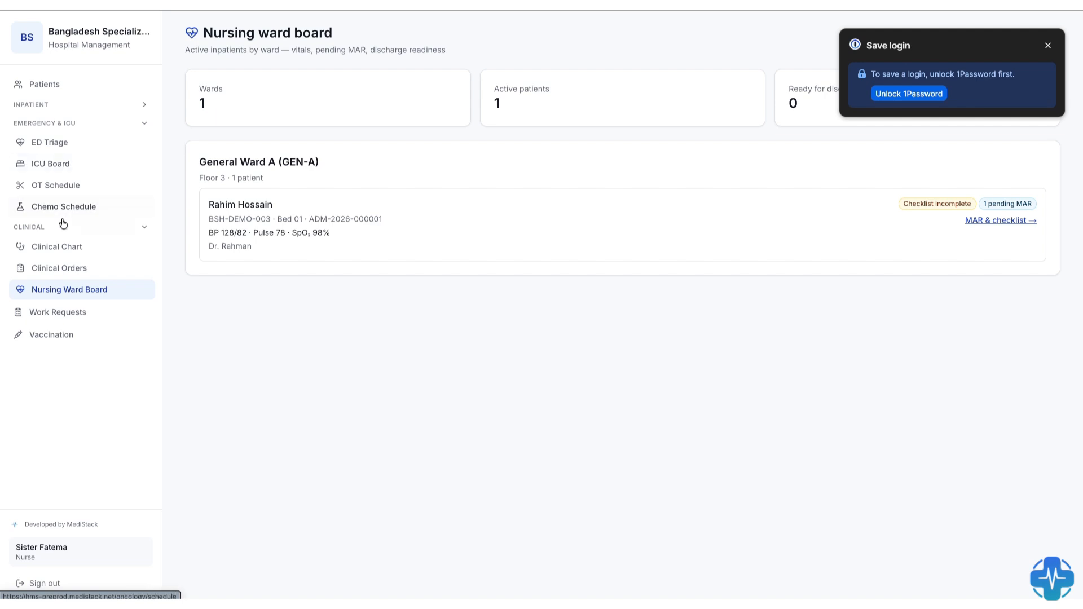
- Open the patient's new Major Theatre case in the OT schedule and tick all three sign-in items of the surgical safety checklist
left_click(51, 185)
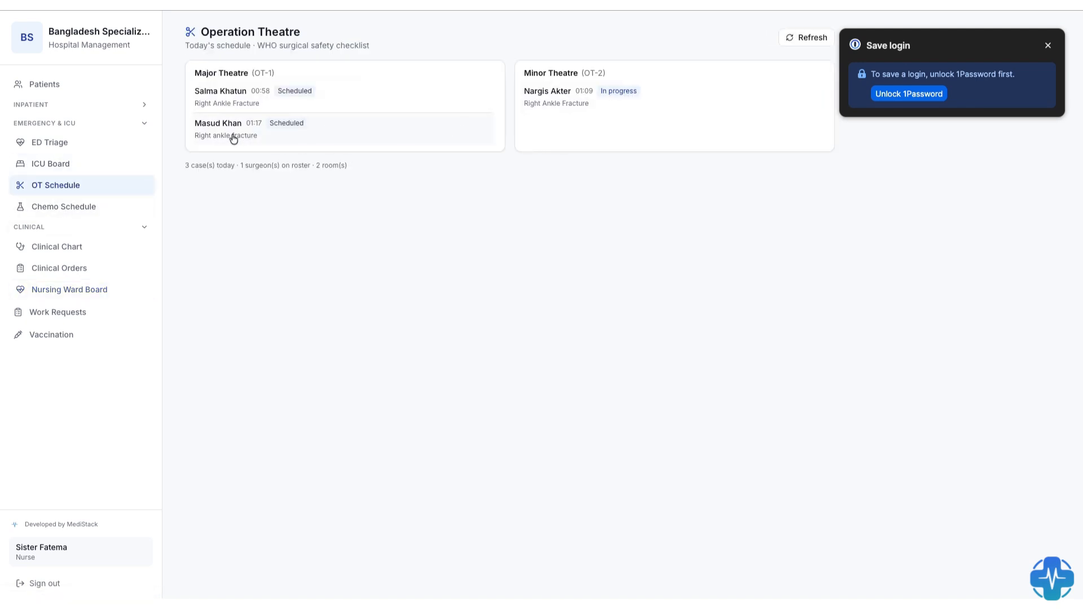
left_click(218, 125)
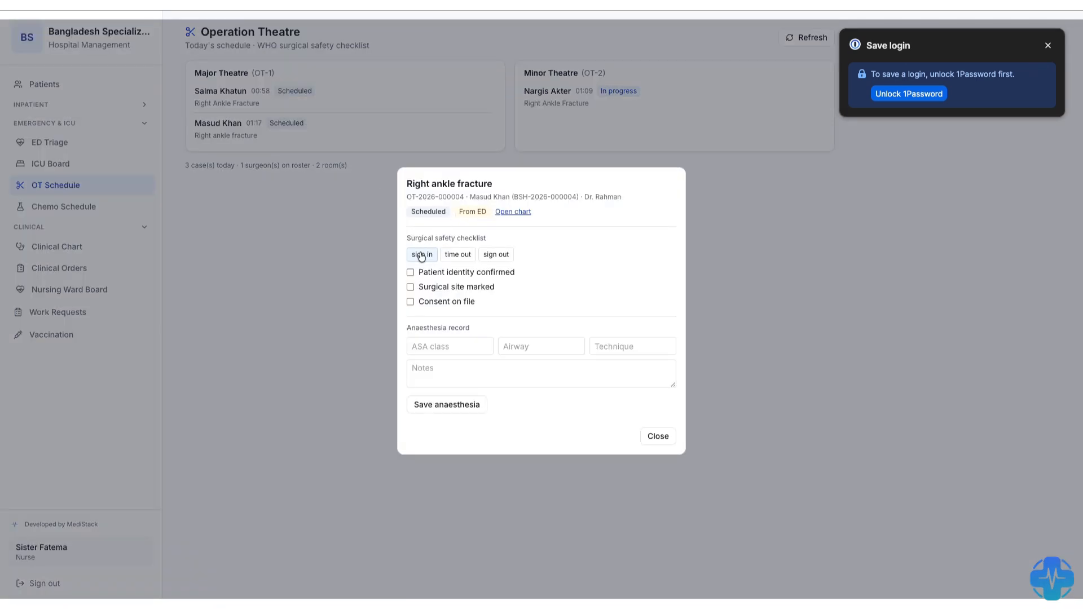
left_click(410, 272)
left_click(410, 286)
left_click(409, 302)
left_click(422, 339)
left_click(441, 371)
left_click(537, 346)
left_click(622, 345)
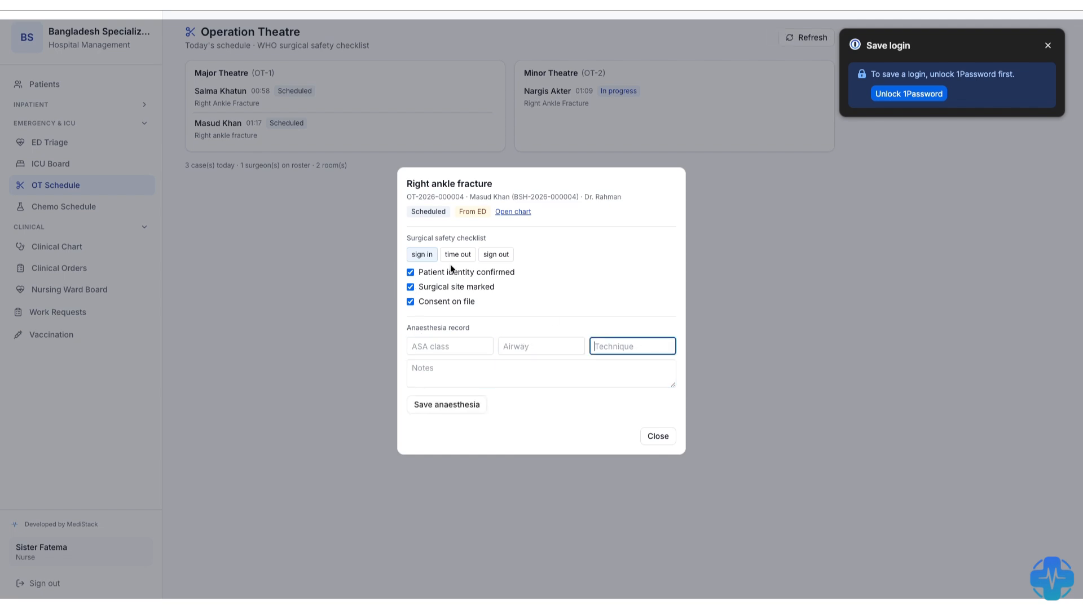
- Tick Team introduced and Procedure verified in the time-out phase, and Procedure recorded and Specimens labelled in the sign-out phase
left_click(451, 257)
left_click(452, 287)
left_click(508, 254)
left_click(455, 302)
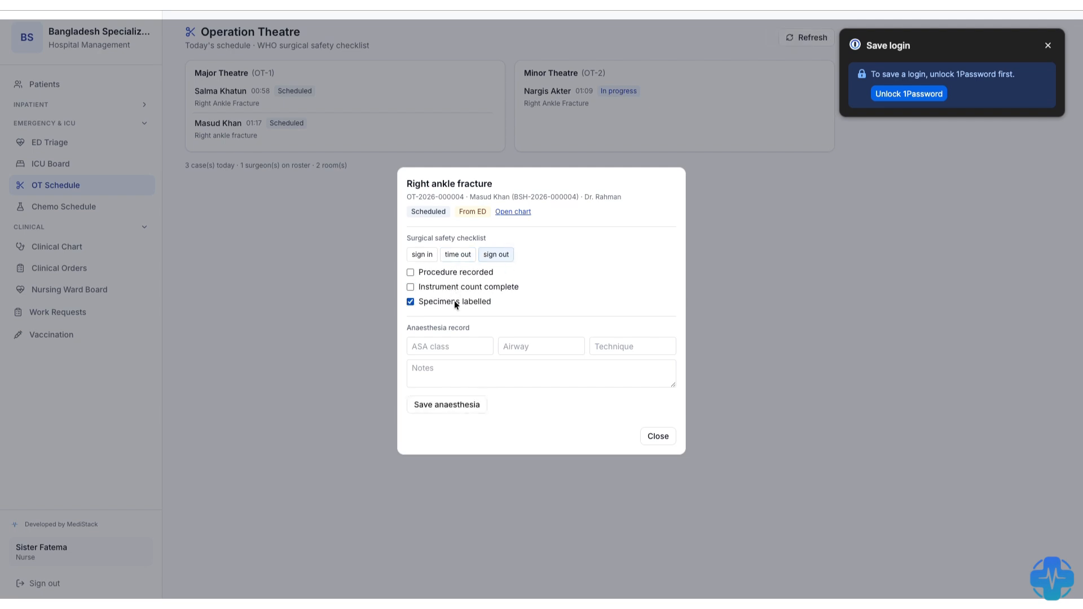
left_click(431, 271)
- Save the blank anaesthesia record, recheck the time-out and sign-in phases, and close the case
left_click(441, 404)
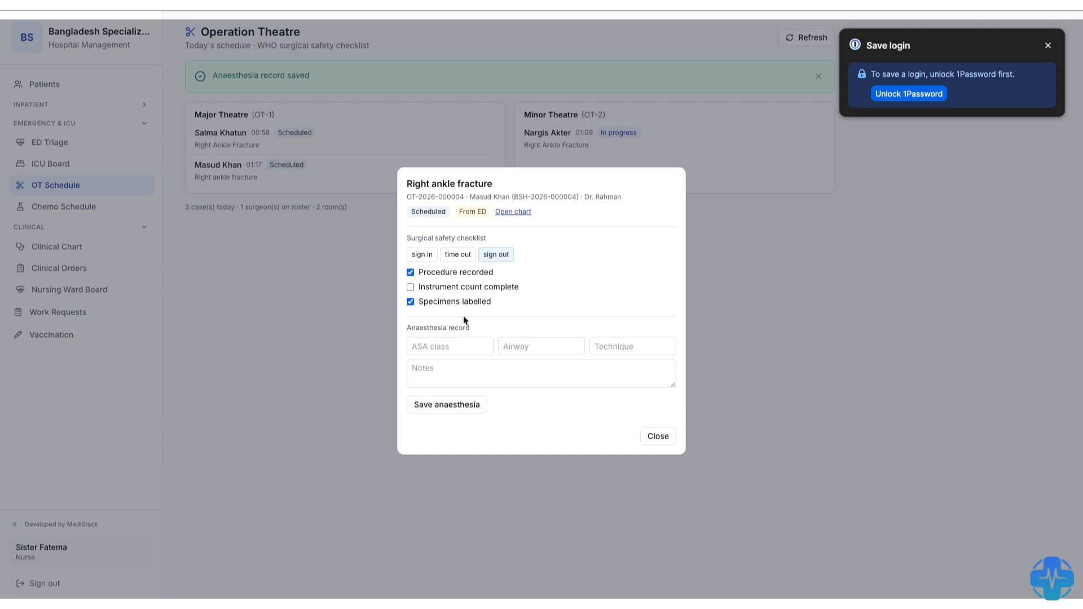
left_click(461, 253)
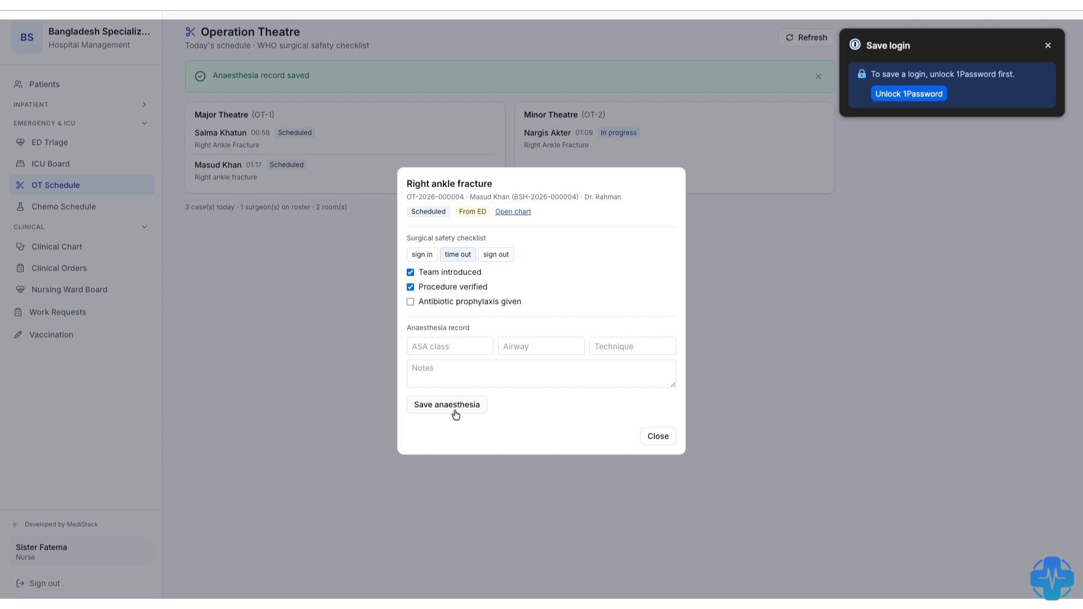
left_click(417, 255)
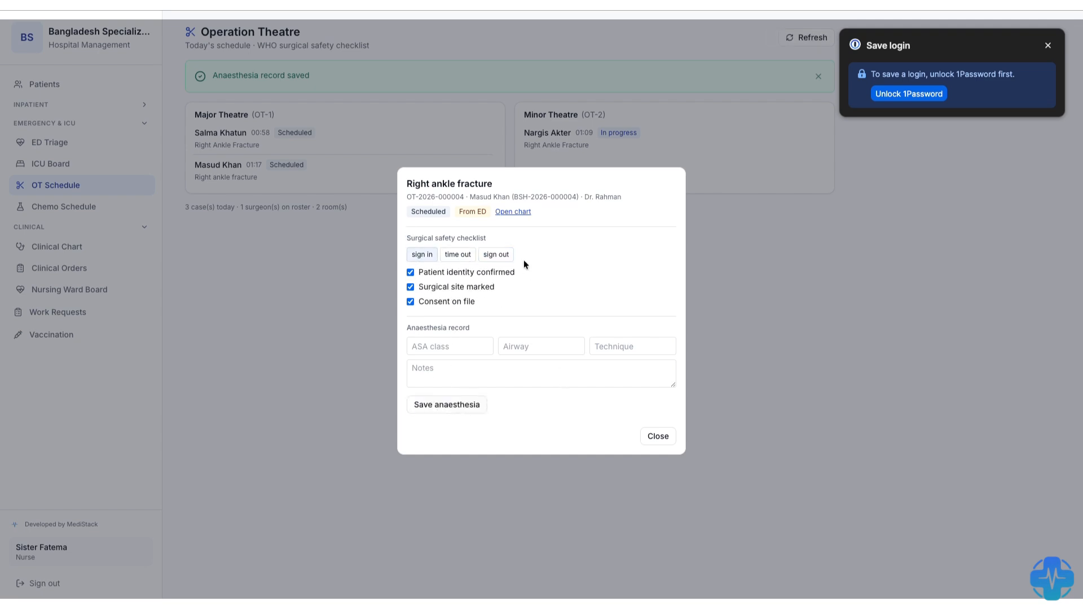
left_click(650, 441)
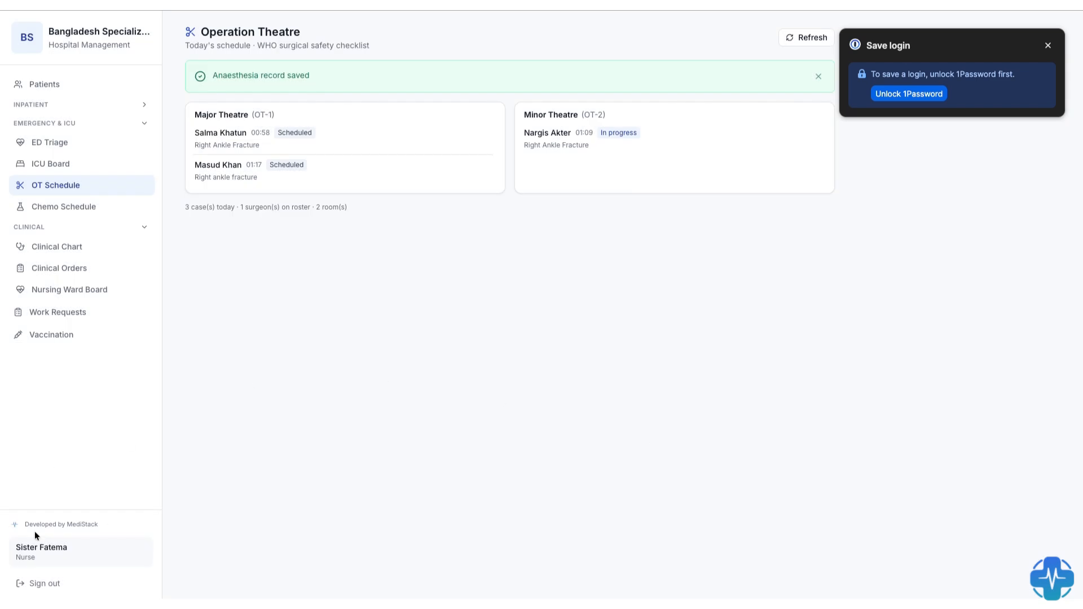
- Sign out of the nurse account and sign in as doctor01 with the account password
left_click(45, 581)
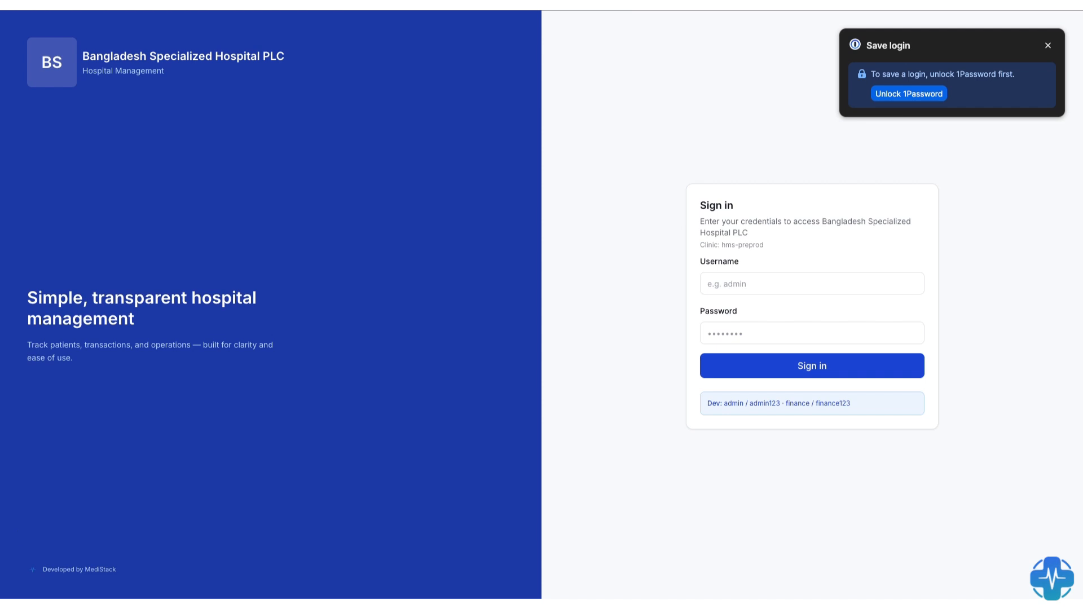
left_click(726, 283)
type("doctor01")
left_click(743, 334)
key("super+v")
key("Return")
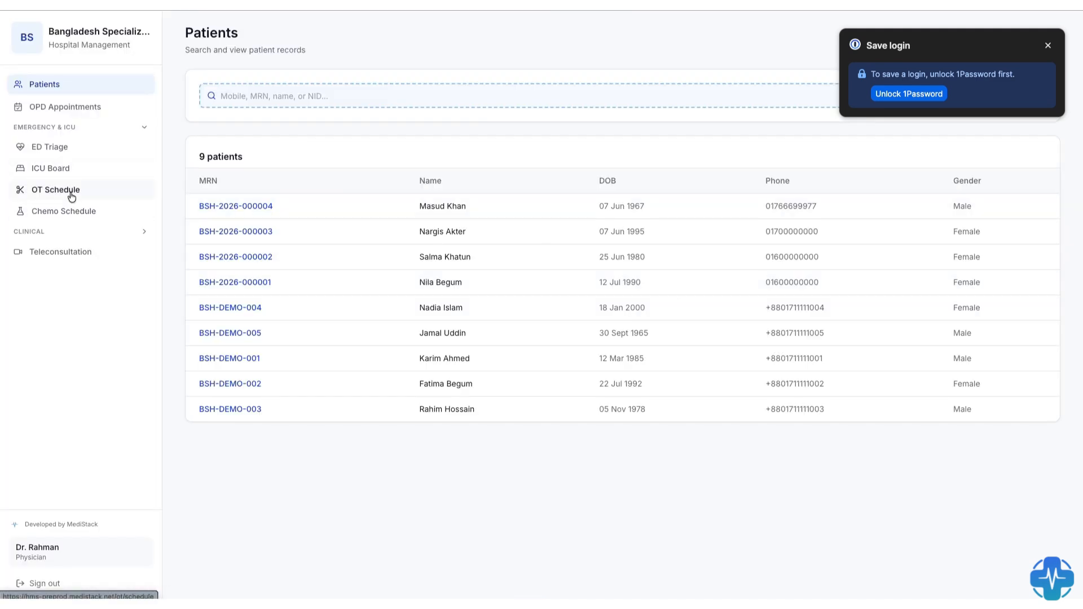
- Open the patient's Major Theatre case in the OT schedule and advance it through pre-op to the start of surgery
left_click(74, 192)
left_click(238, 124)
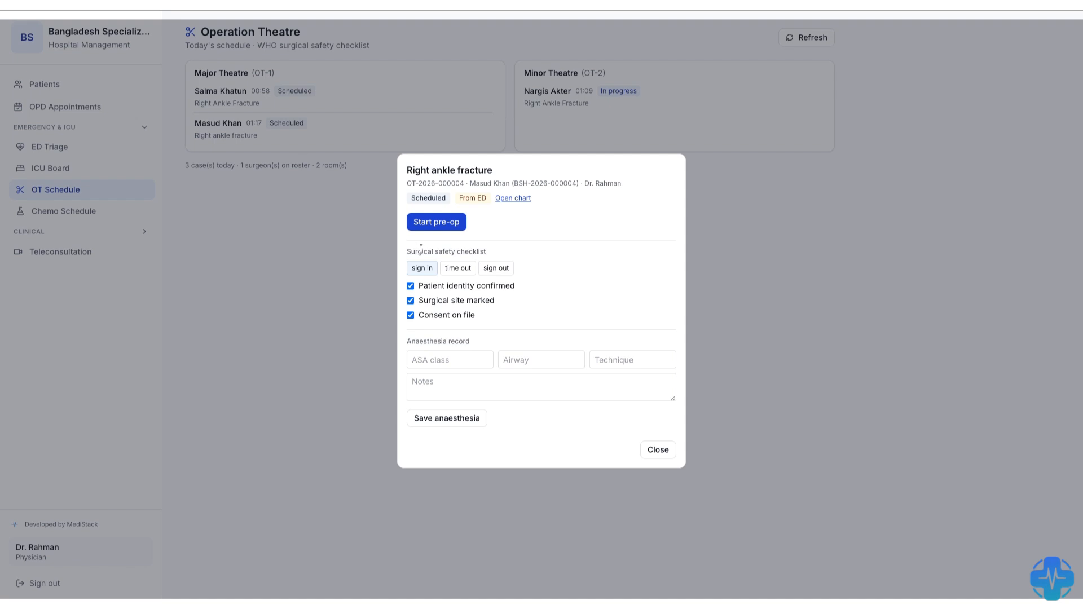
left_click(454, 228)
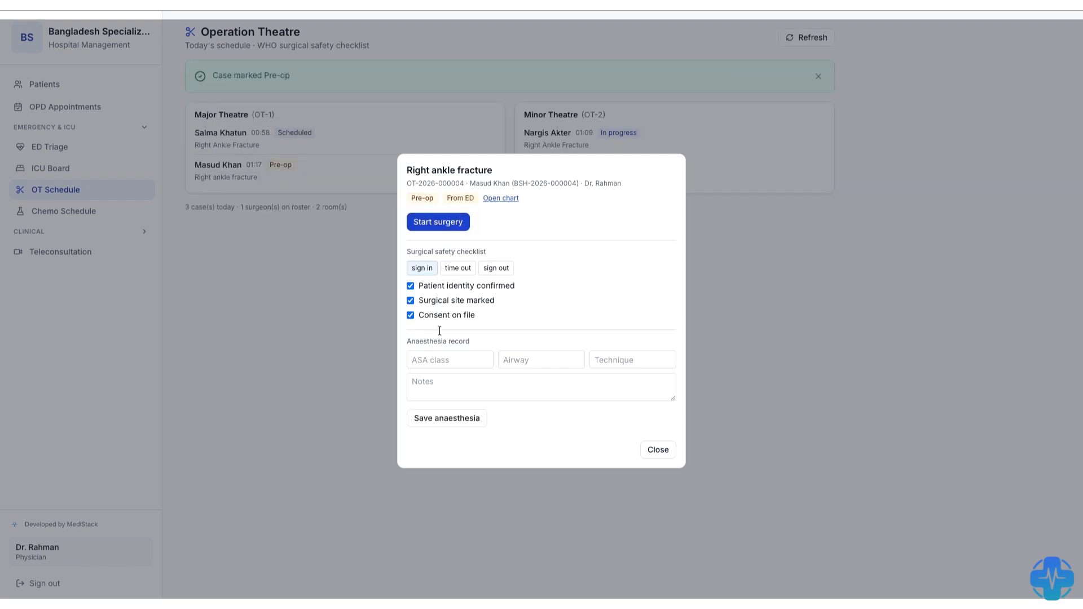
left_click(434, 360)
left_click(458, 268)
left_click(448, 222)
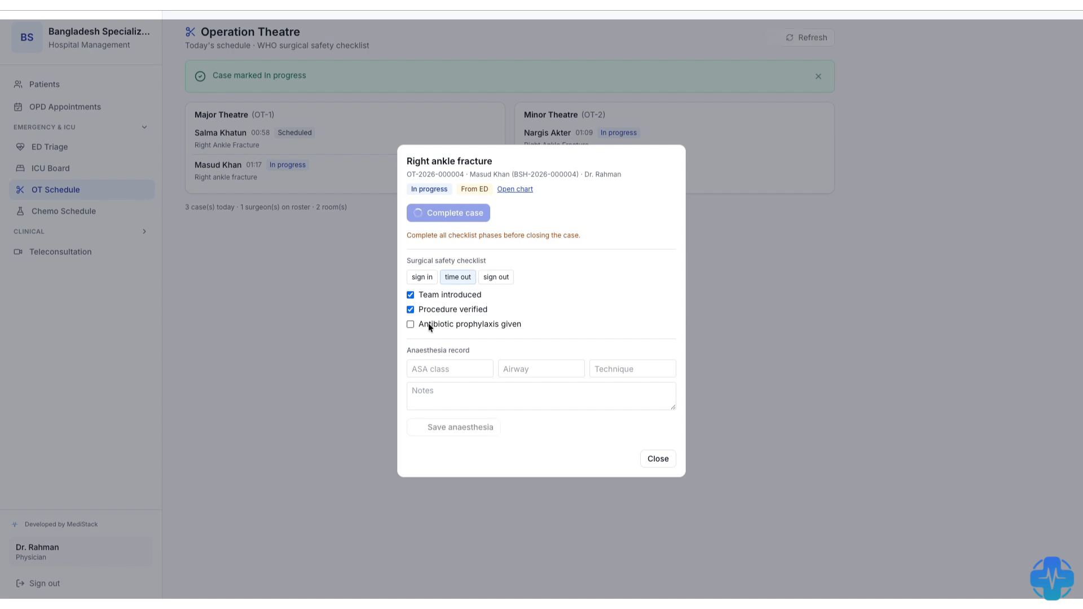
- Review the checklist phases of the running surgery, save its anaesthesia record, and close the case
left_click(496, 276)
left_click(422, 279)
left_click(469, 276)
left_click(449, 430)
left_click(658, 458)
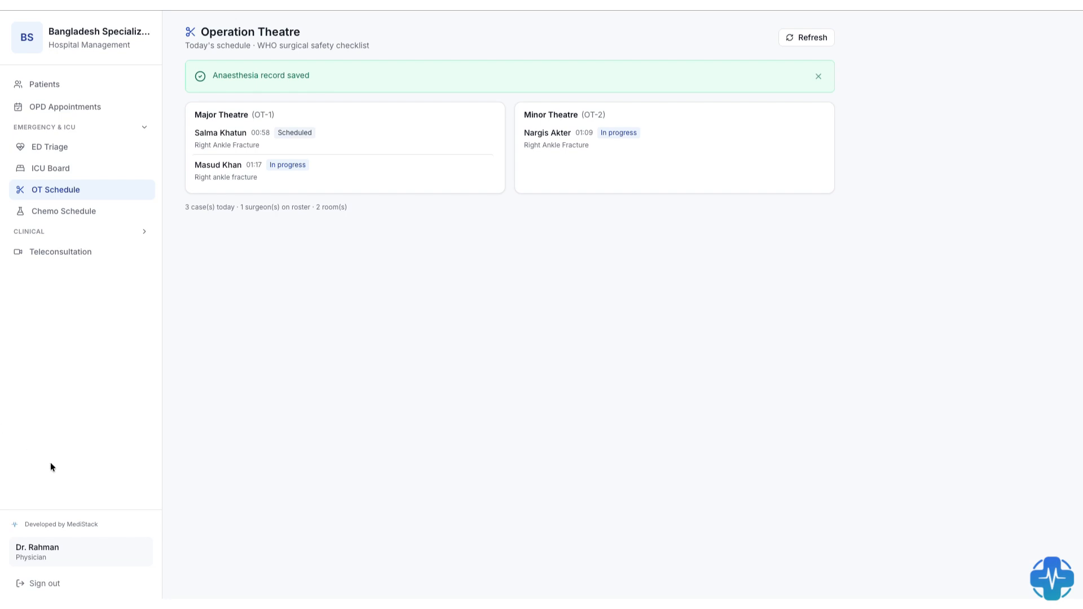
- Sign out of the physician account and sign in as ipd01 with the account password
left_click(39, 584)
left_click(758, 282)
type("ipd01")
left_click(743, 324)
type("••••••••")
key("Return")
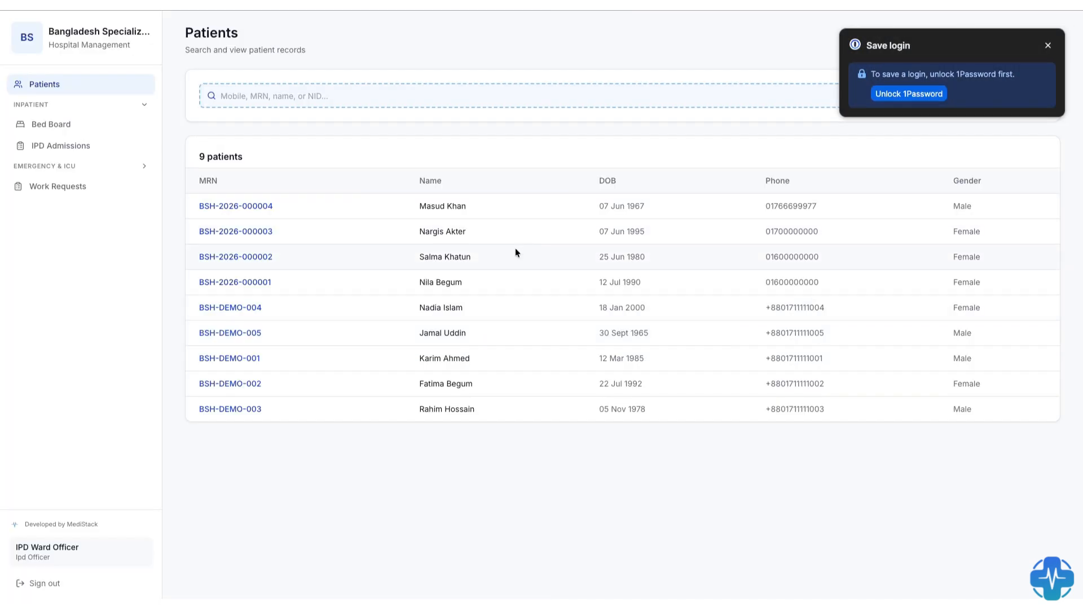
- Open IPD Admissions, search for the surgery patient by first name, and select that patient for the new admission
left_click(62, 152)
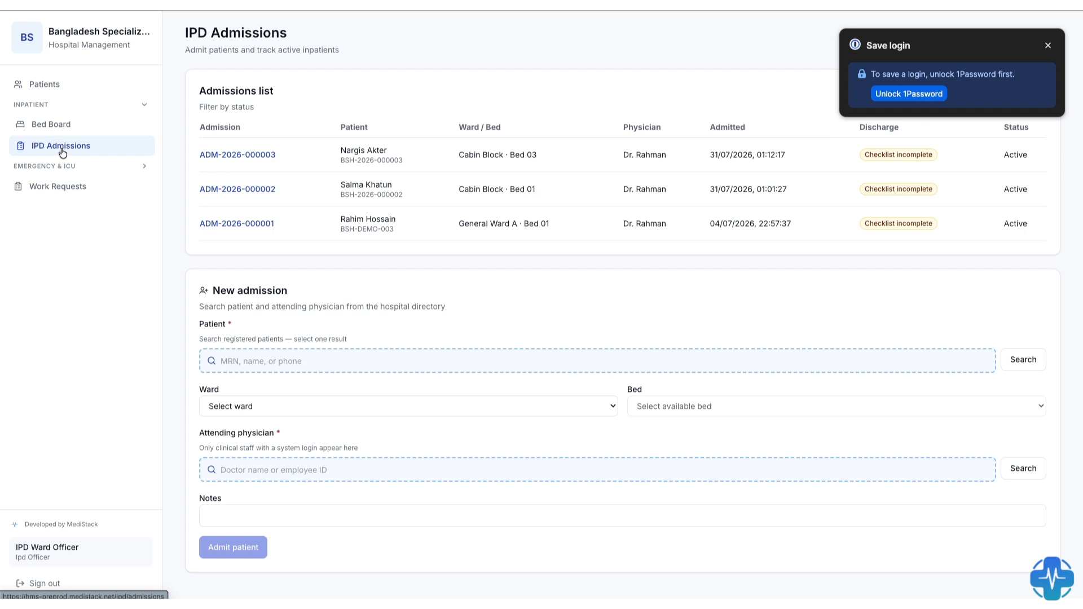
left_click(275, 361)
type("Masud")
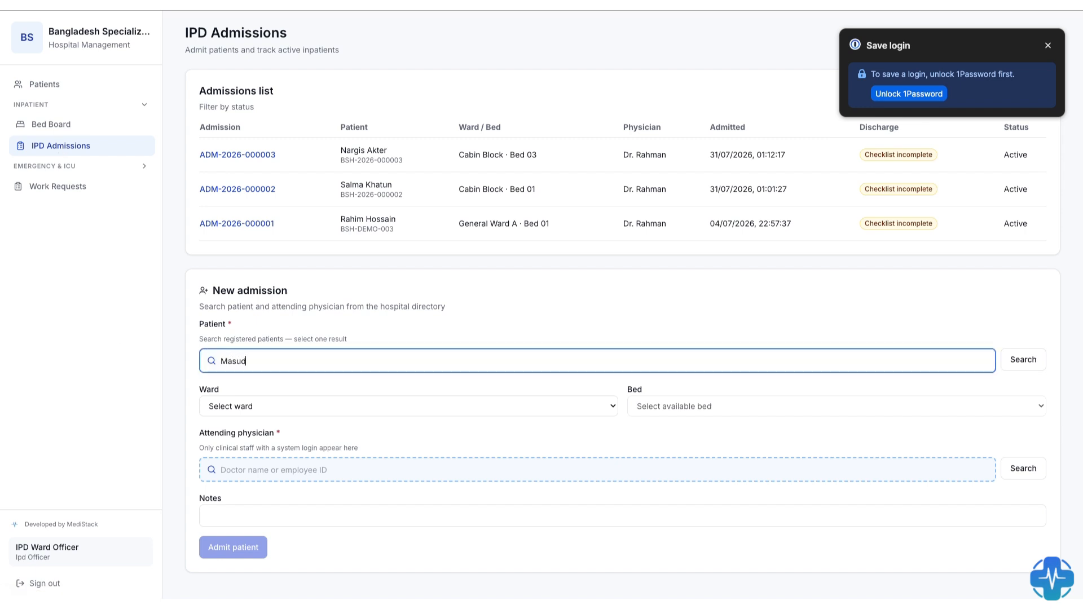
left_click(1015, 359)
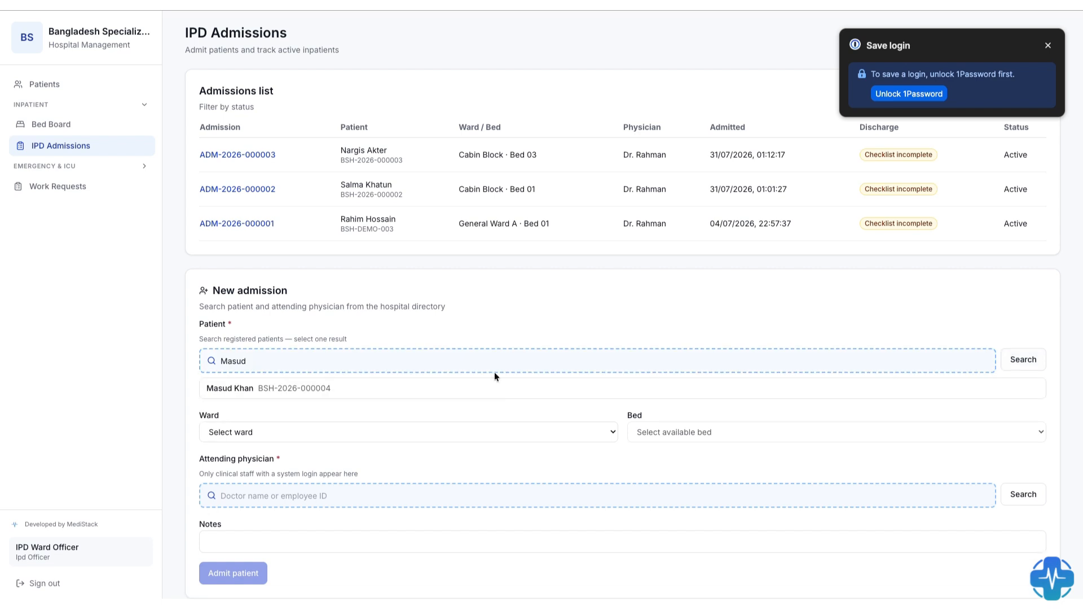
left_click(261, 389)
- Assign the new admission to the Cabin Block (cabin) ward, Bed 02
left_click(264, 407)
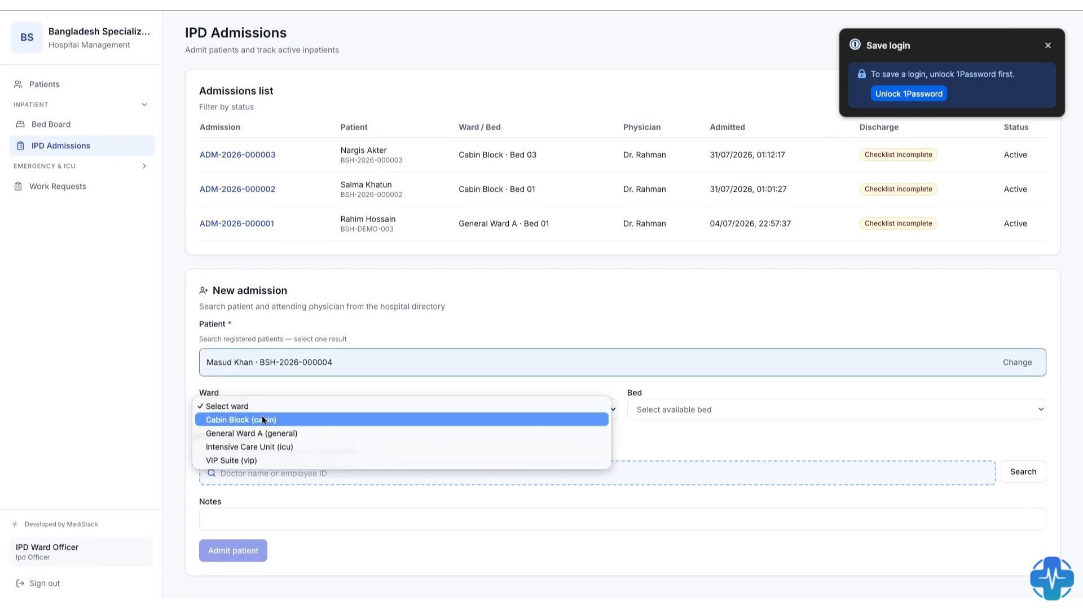
left_click(262, 420)
left_click(648, 410)
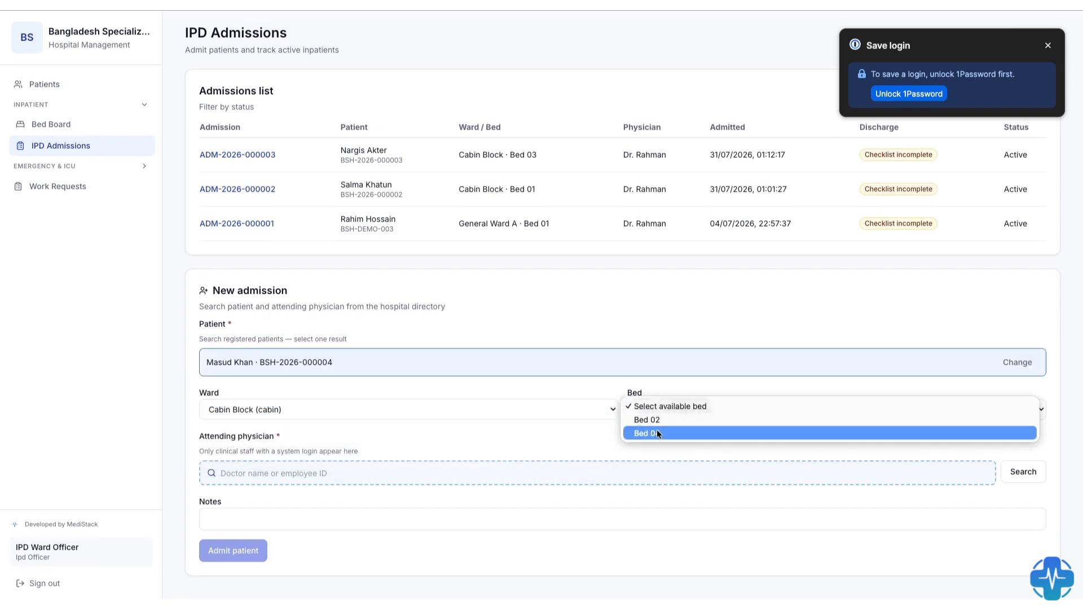
left_click(662, 419)
- Set the patient's treating doctor as attending physician, admit the patient, and check the new entry's ward and bed
left_click(251, 473)
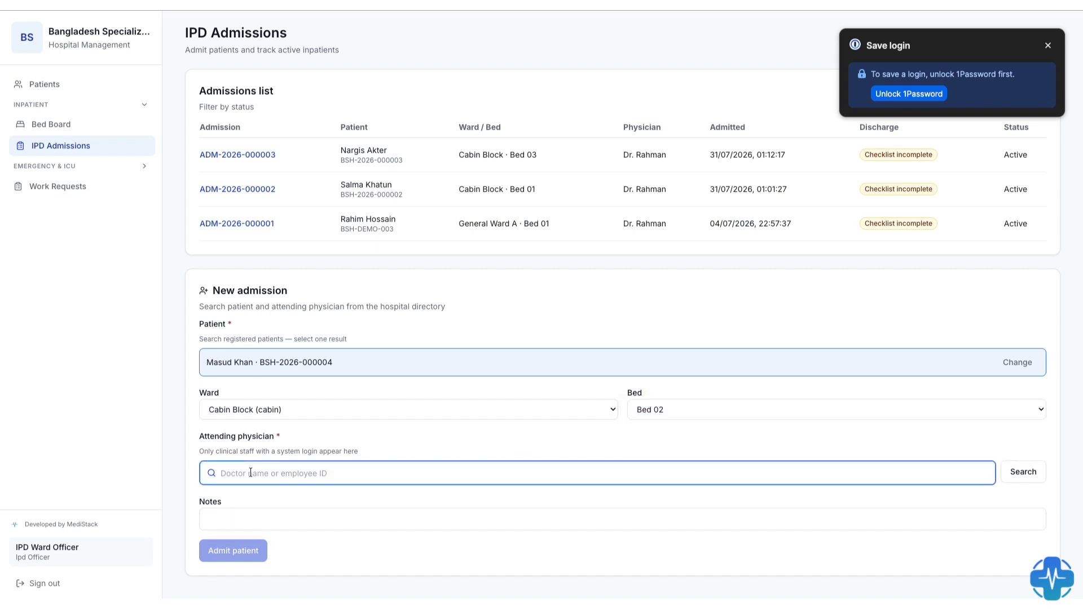
type("Rahman")
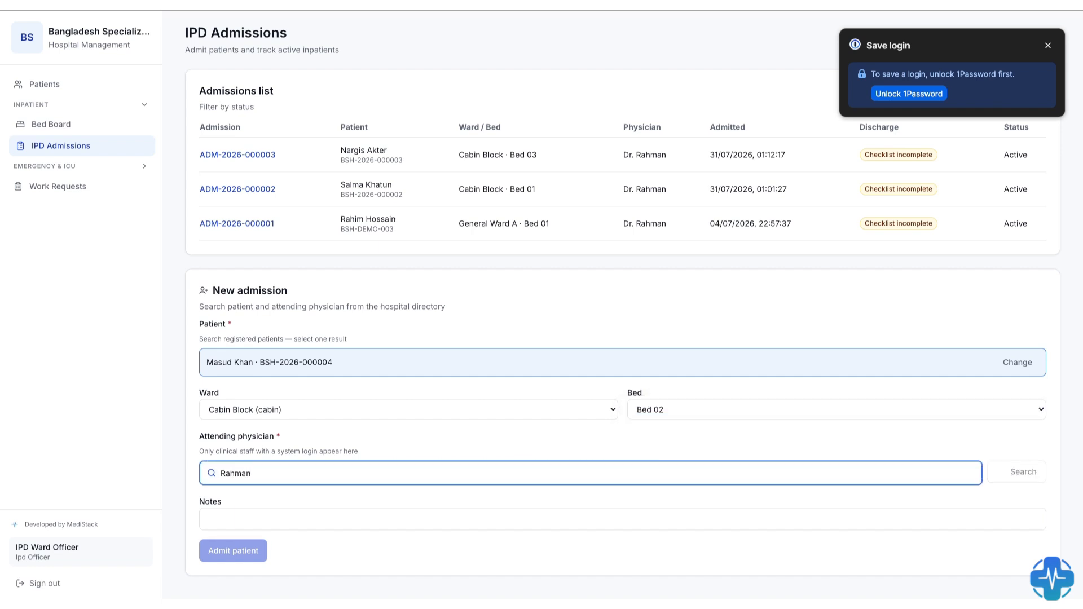
left_click(243, 505)
left_click(240, 551)
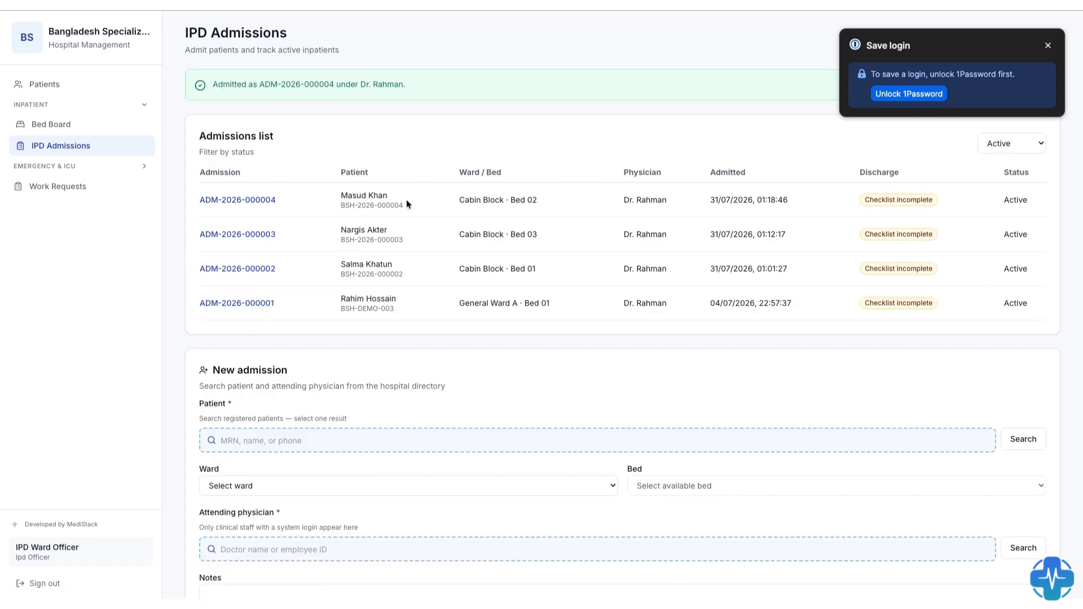
left_click_drag(538, 200, 456, 200)
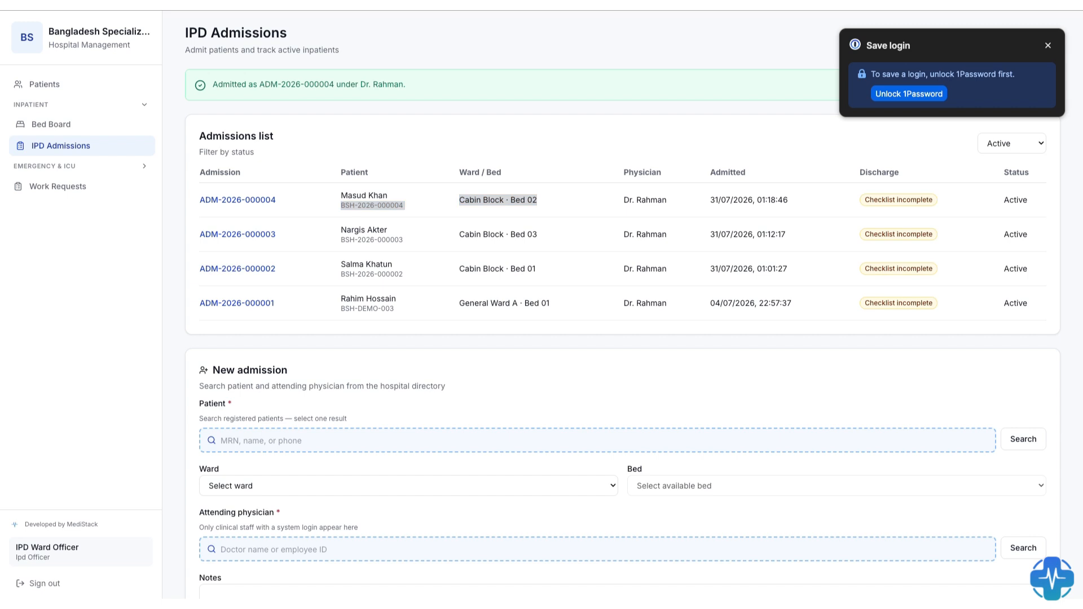
left_click(111, 414)
- Sign out of the IPD officer account and sign in as nurse01 with the account password
left_click(41, 588)
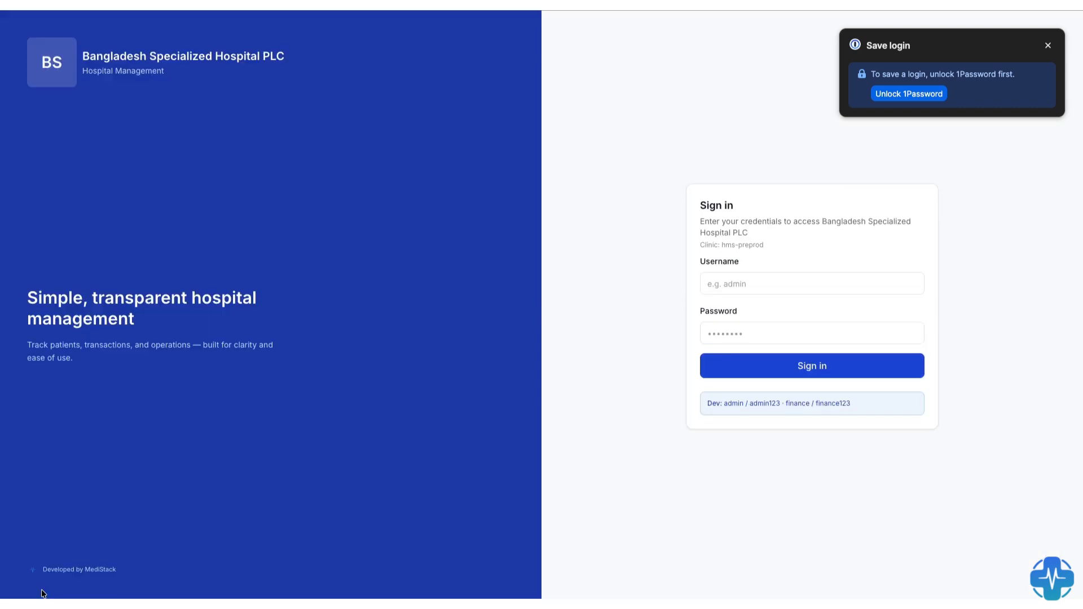
left_click(744, 292)
type("nurse01")
key("Tab")
type("nurse")
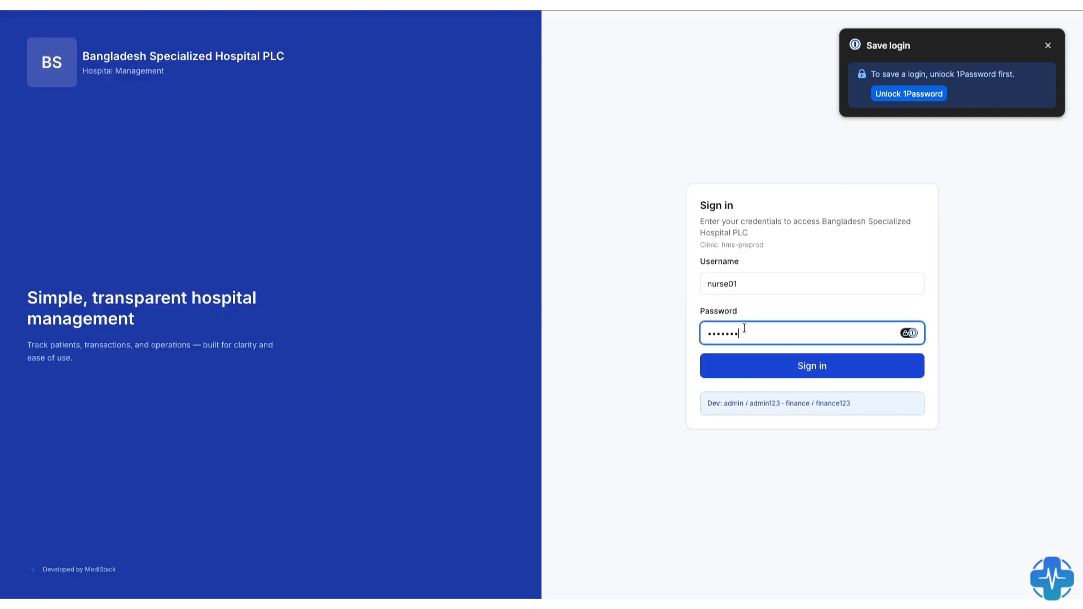
type("123")
key("Return")
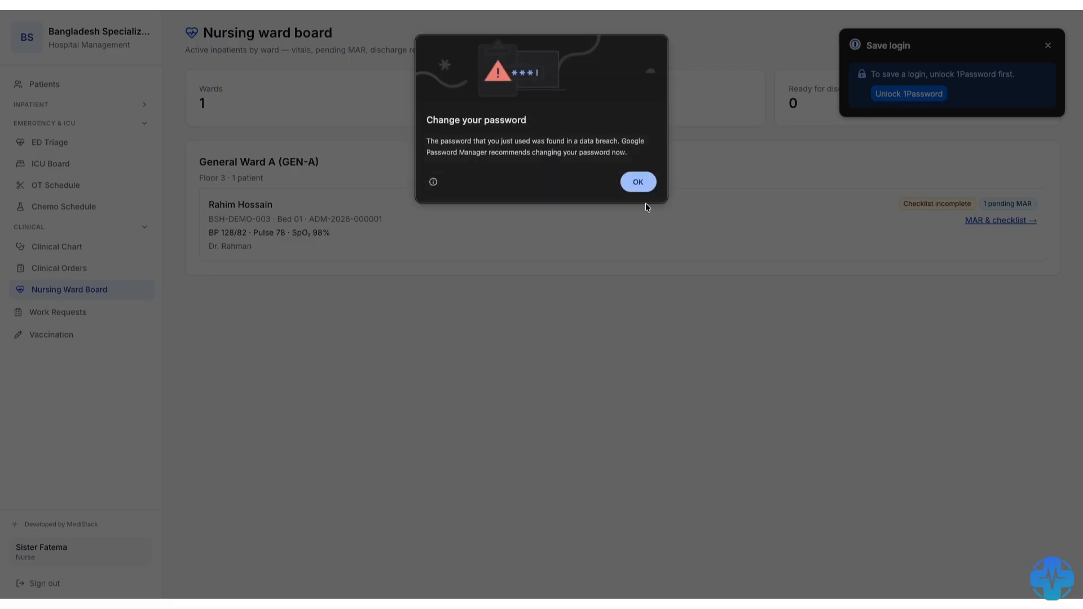
- Open MAR and checklist for the General Ward A patient and review the medication, shift handover and discharge checklist sections
left_click(636, 181)
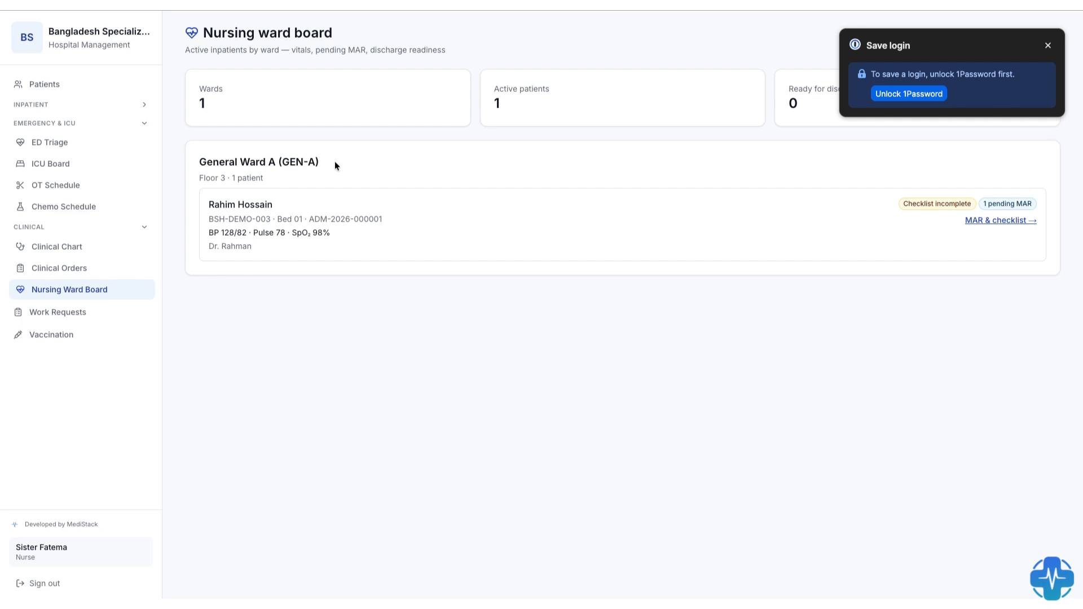
left_click_drag(335, 164, 169, 165)
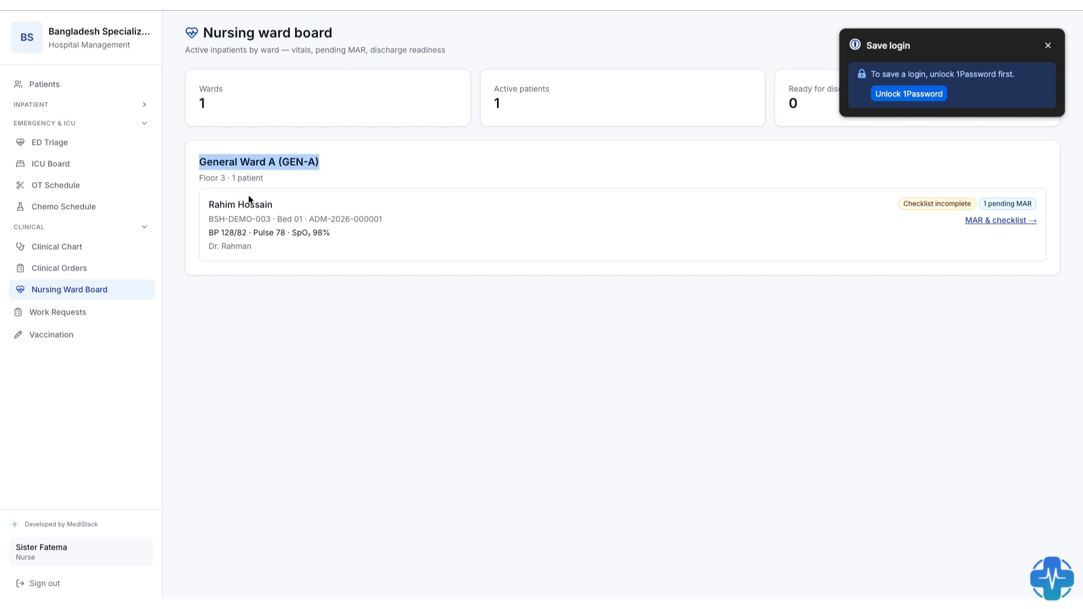
left_click_drag(282, 204, 208, 206)
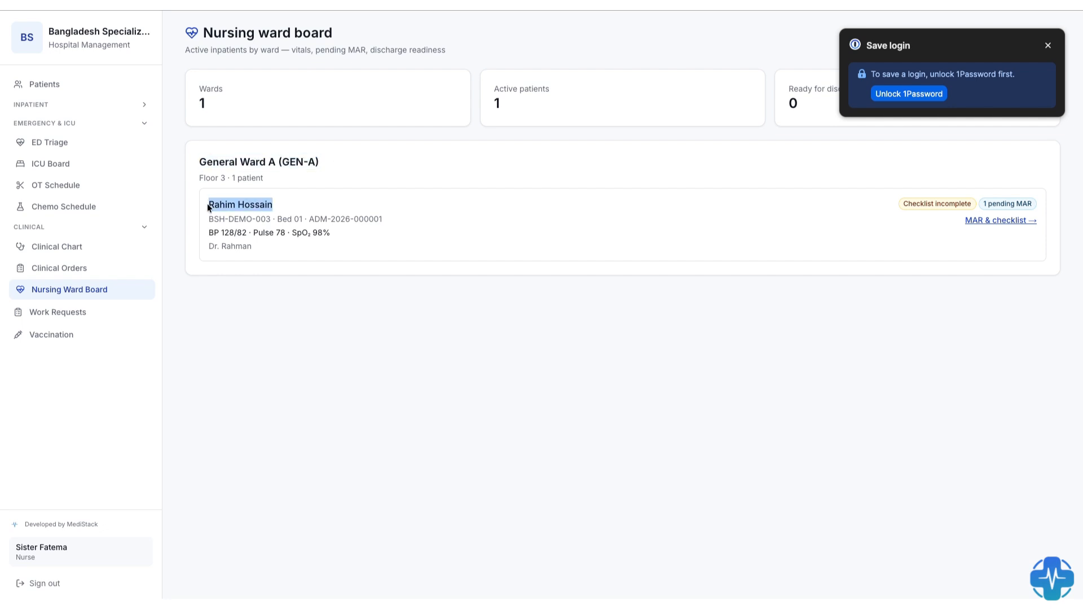
left_click(1014, 223)
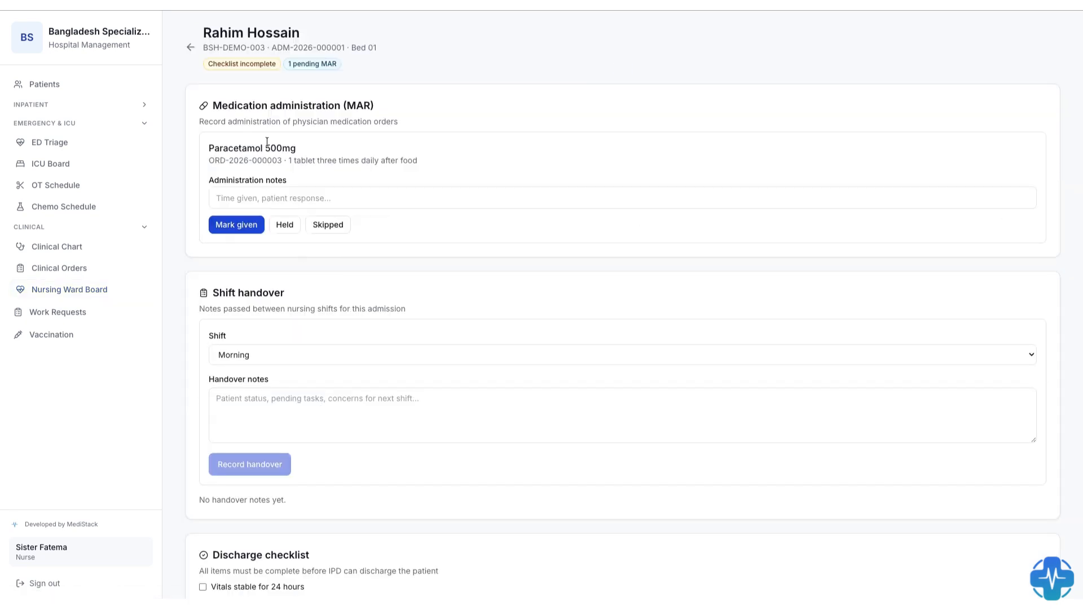
scroll(278, 259, "down", 3)
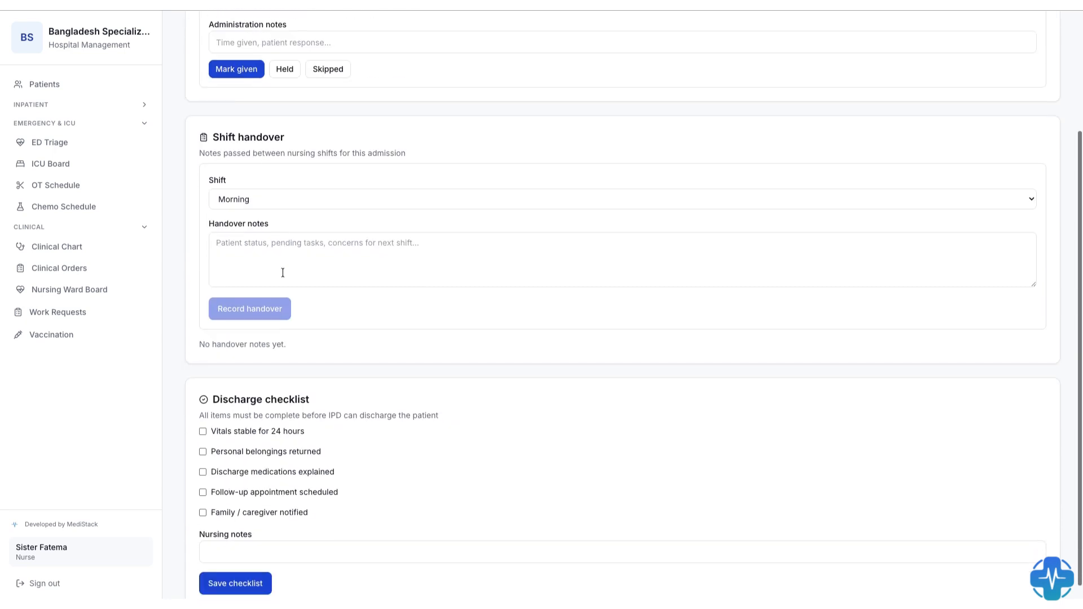
scroll(235, 438, "up", 2)
scroll(236, 353, "up", 1)
- Set the shift to Evening in the patient's shift handover form and expand the Inpatient navigation group
left_click(237, 353)
left_click(237, 363)
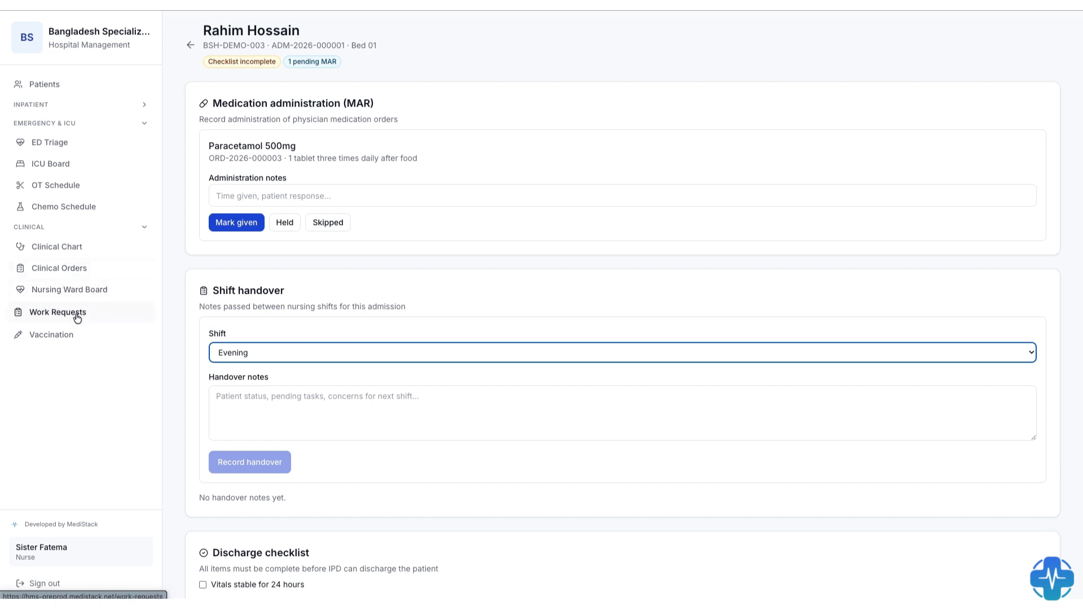
left_click(75, 105)
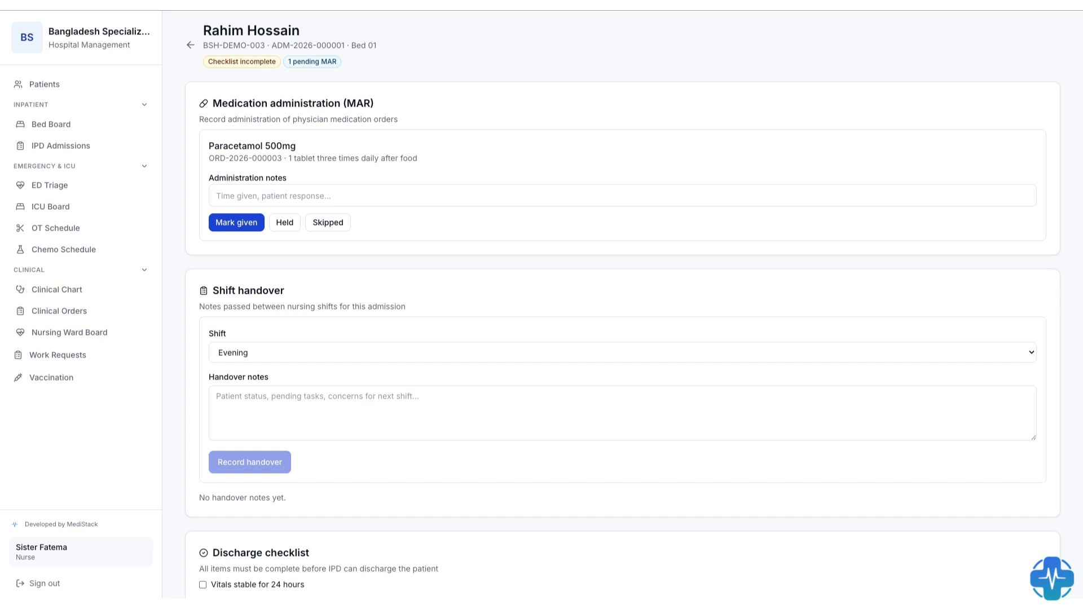
- Sign out of the nurse account, sign in as cashier01 with the account password, and dismiss the password warning
left_click(44, 583)
left_click(744, 280)
type("cashier01")
left_click(742, 332)
type("•••••••")
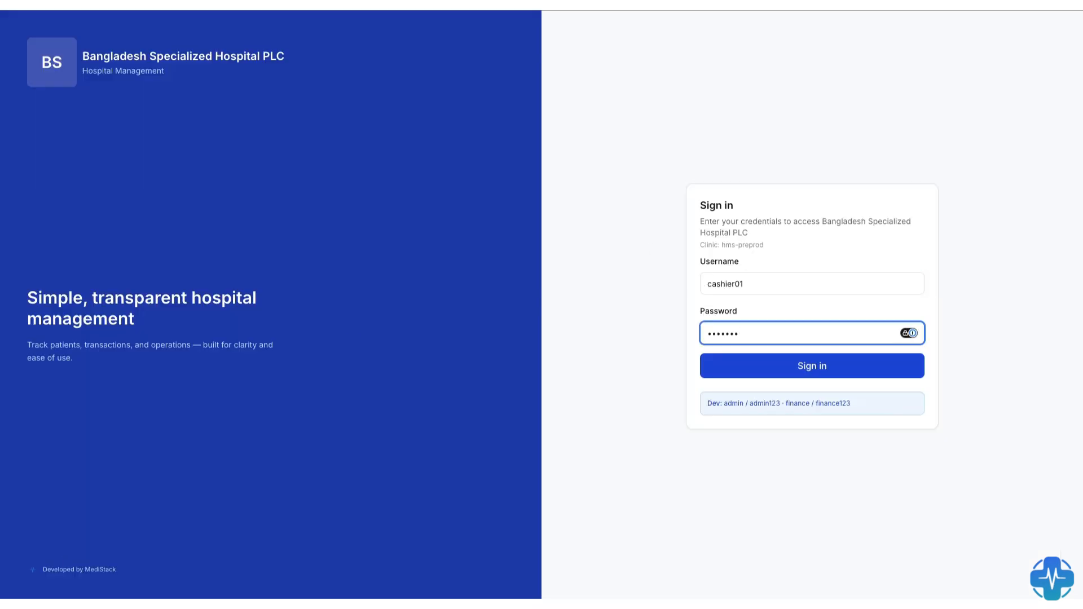
key("Return")
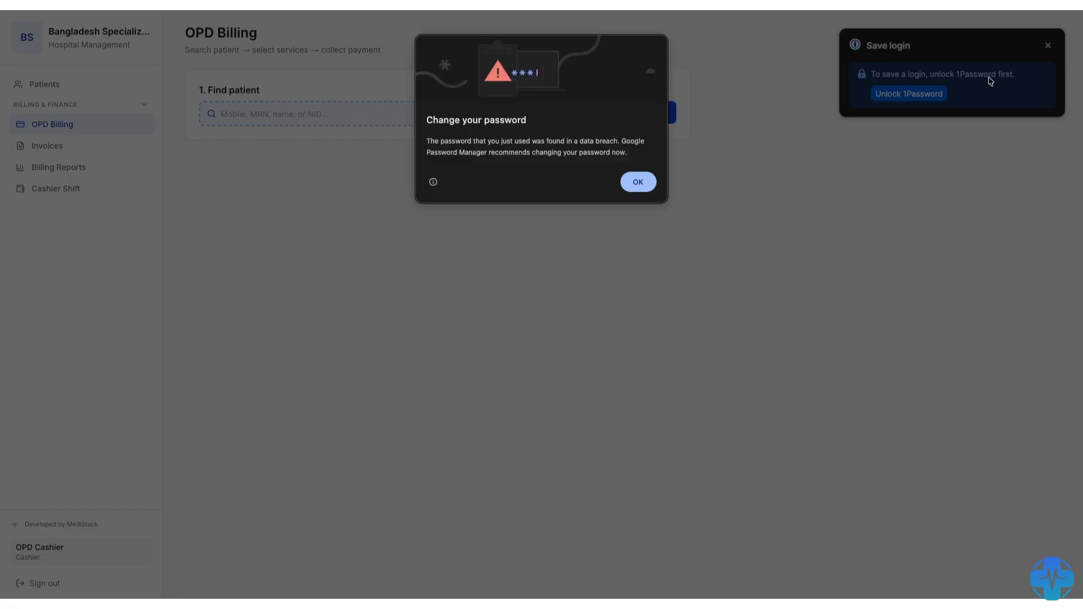
left_click(643, 181)
- Open the invoices list and view the details of the most recent invoice
left_click(59, 149)
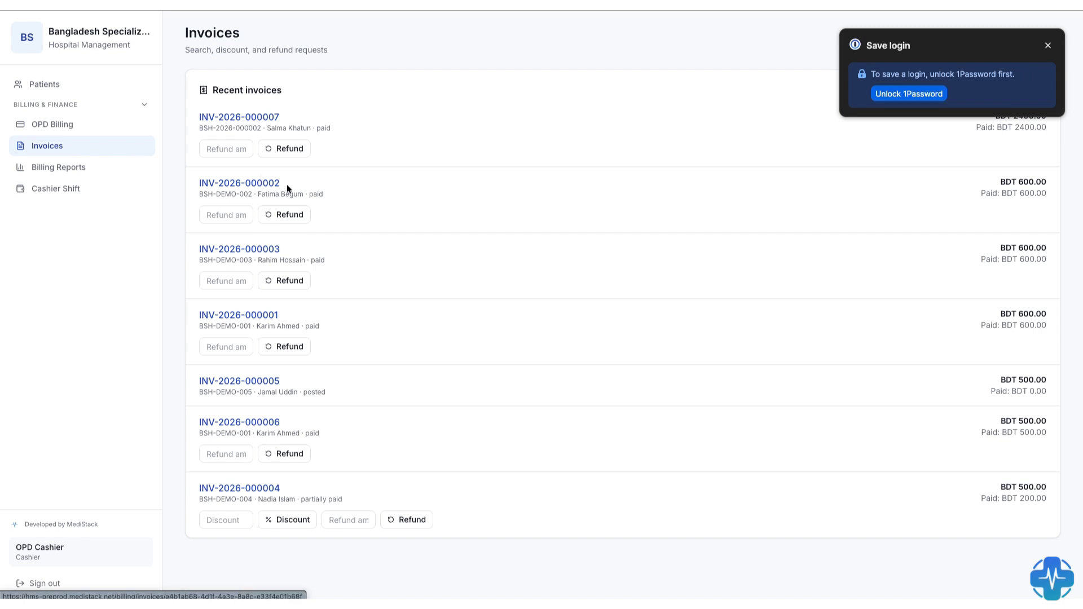
left_click(258, 116)
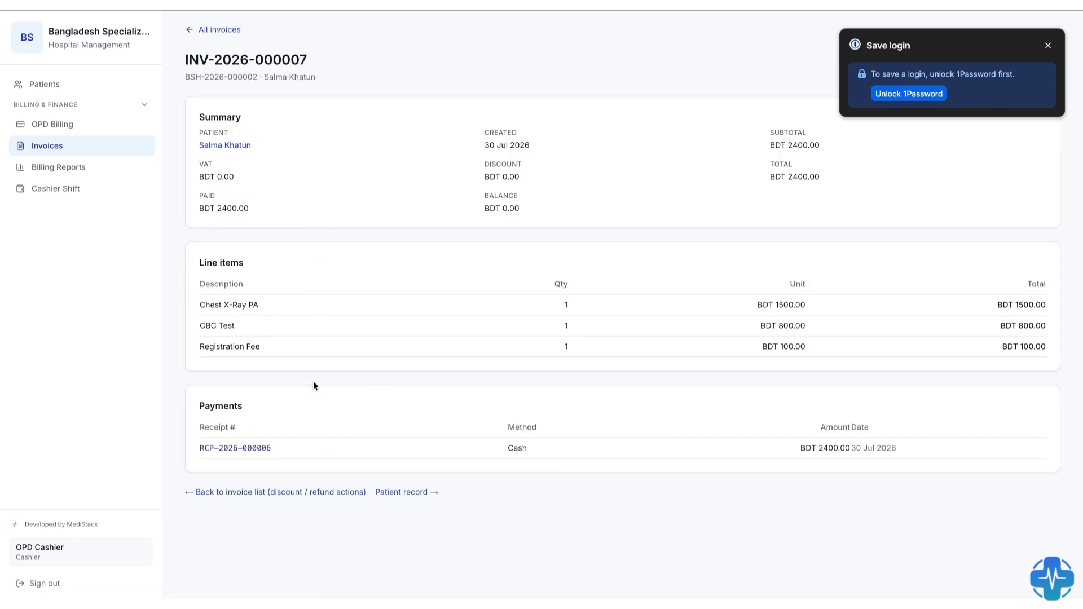
- Open OPD Billing, search for the surgery patient by first name, and select that patient for billing
left_click(80, 123)
left_click(314, 119)
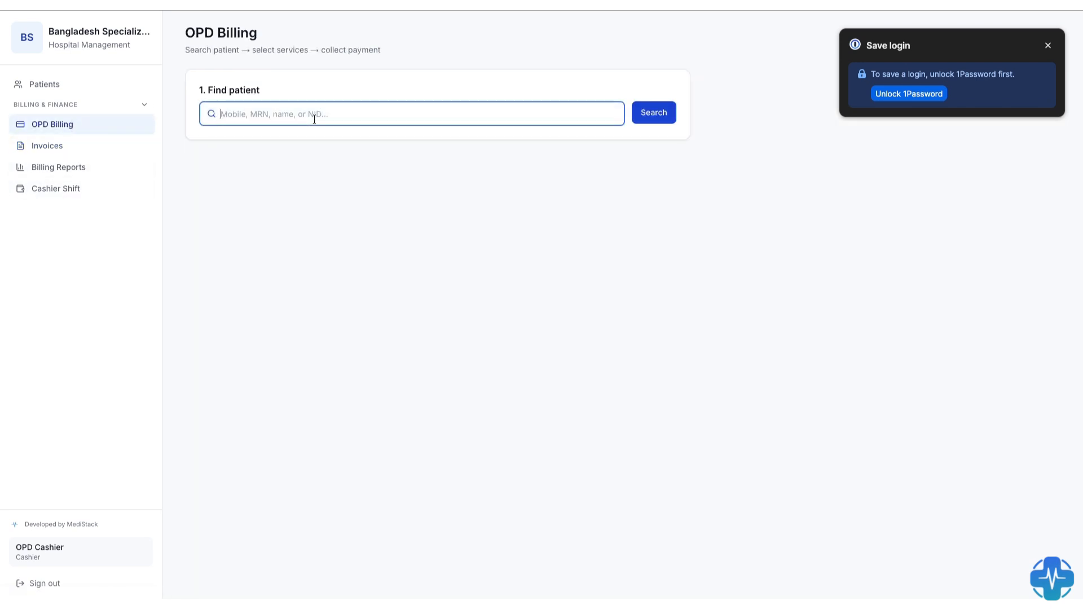
type("Masud")
left_click(656, 115)
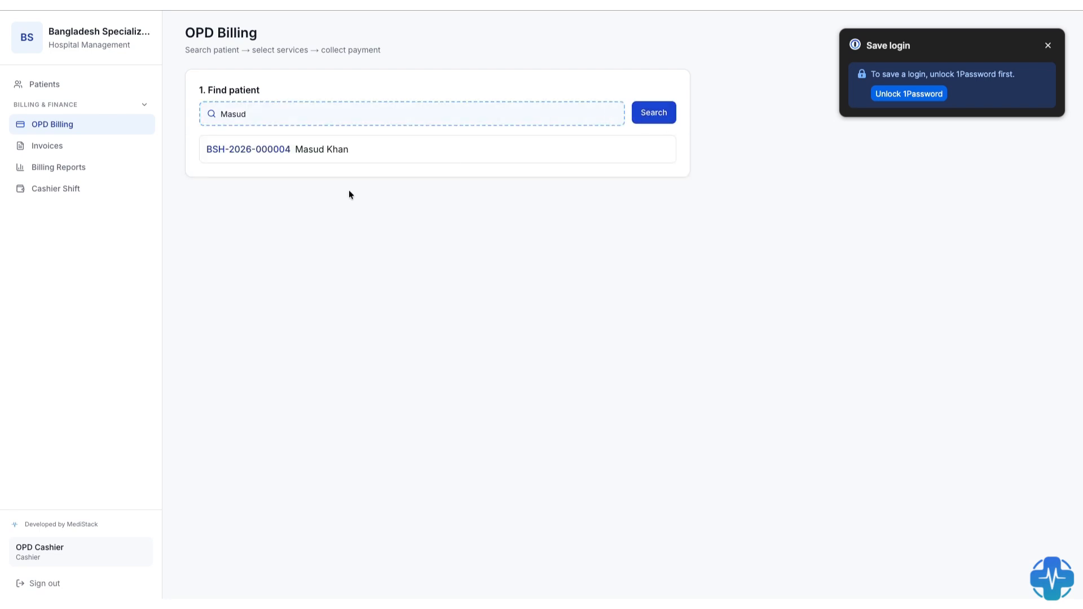
left_click(271, 151)
- Select CBC Test, Registration Fee and Urine Routine (R/E) as billed services and generate the invoice
left_click(210, 234)
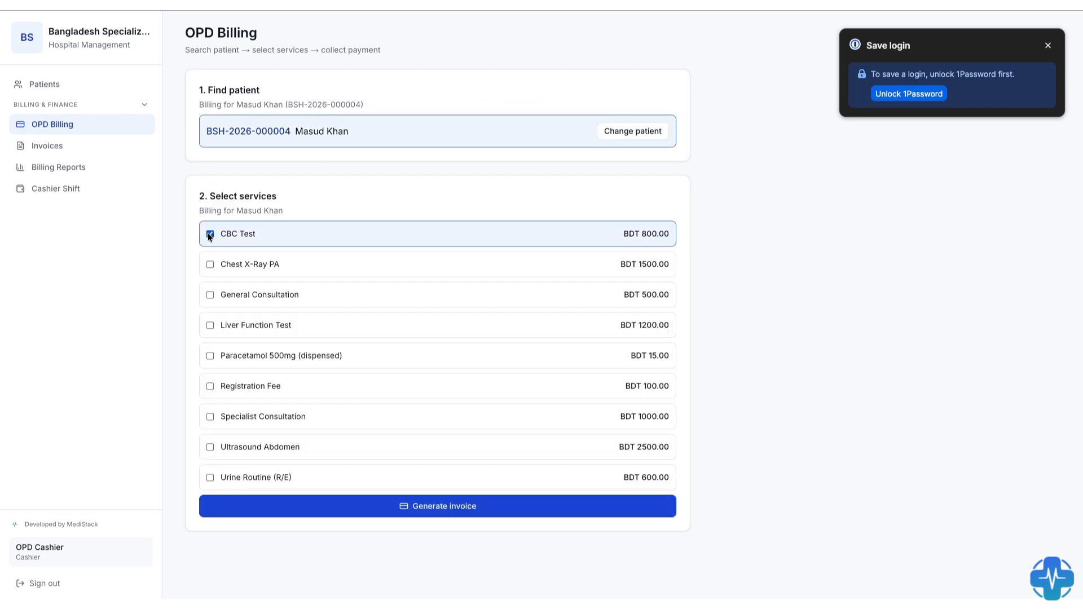
left_click(210, 385)
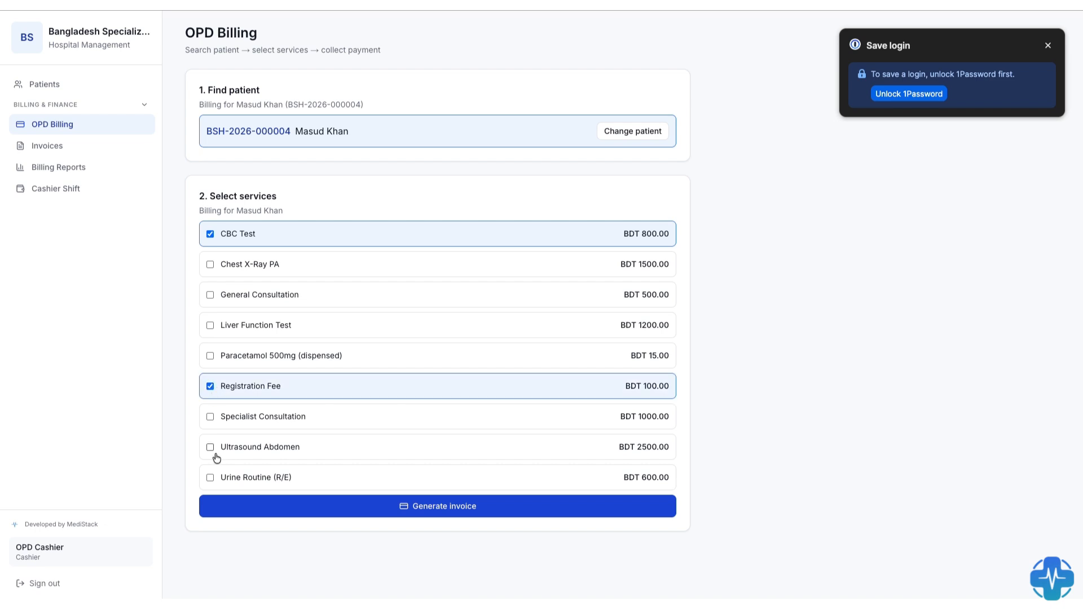
left_click(209, 477)
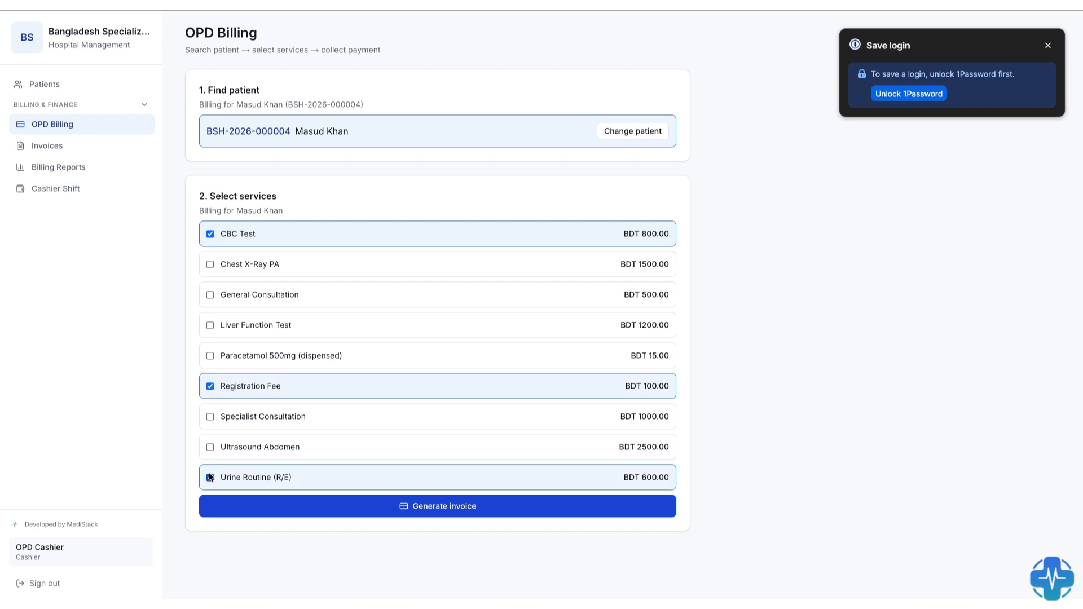
left_click(444, 507)
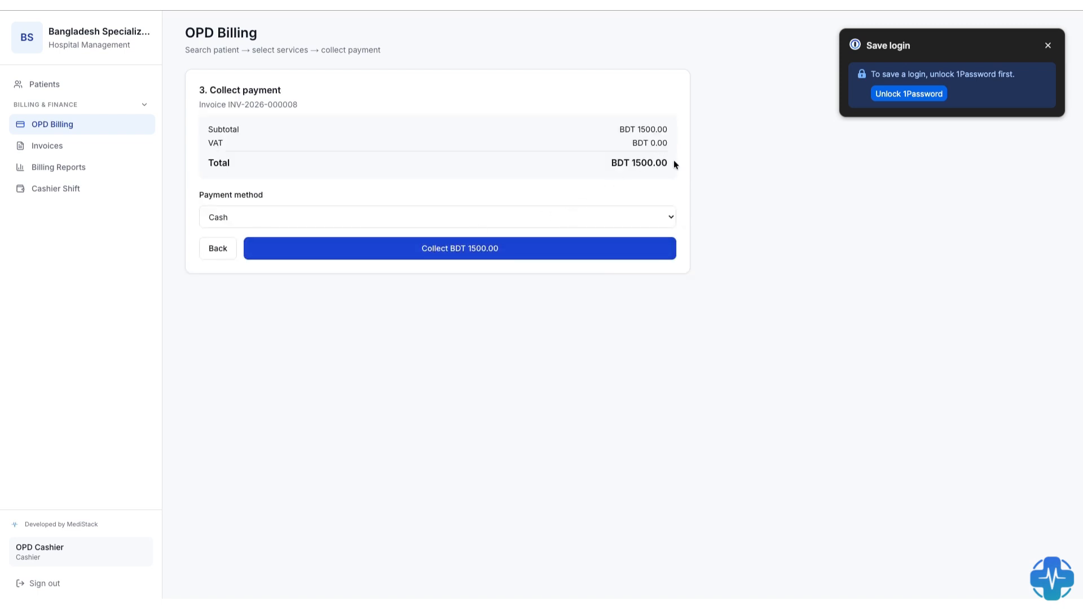
- Review the payment methods, keep Cash, and collect the BDT 1500.00 payment
left_click(526, 218)
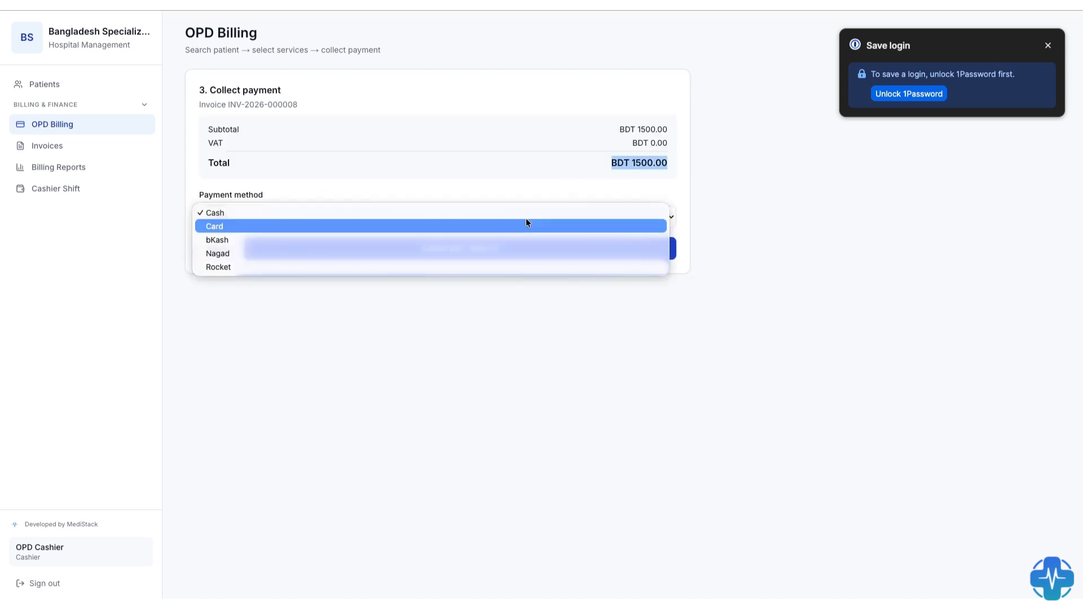
left_click(502, 192)
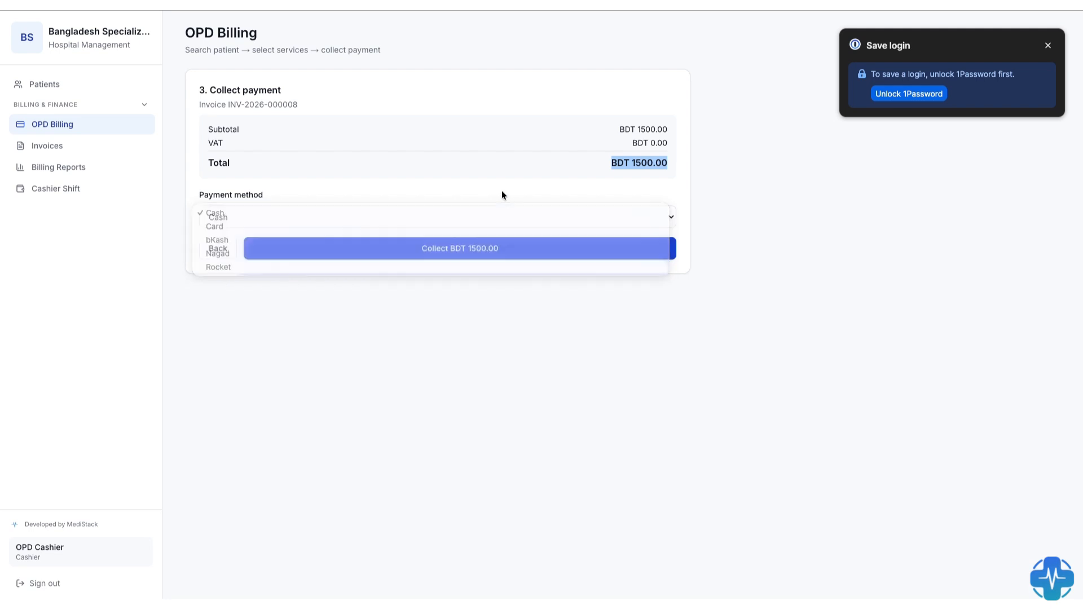
left_click(464, 246)
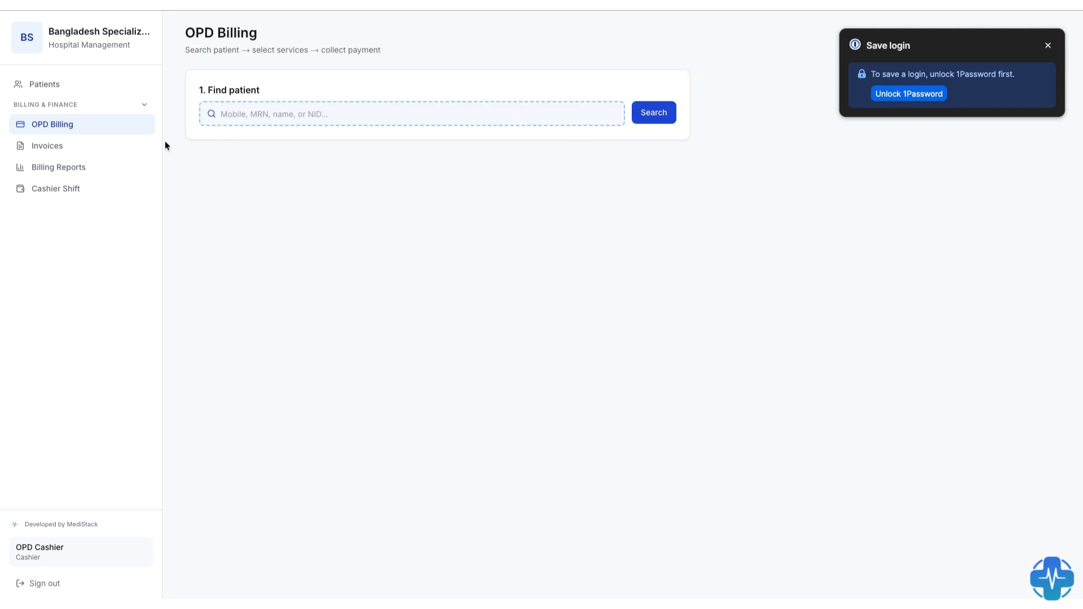
- Open the patient's newly paid invoice, view its payment receipt, and preview the receipt for printing without saving it
left_click(50, 148)
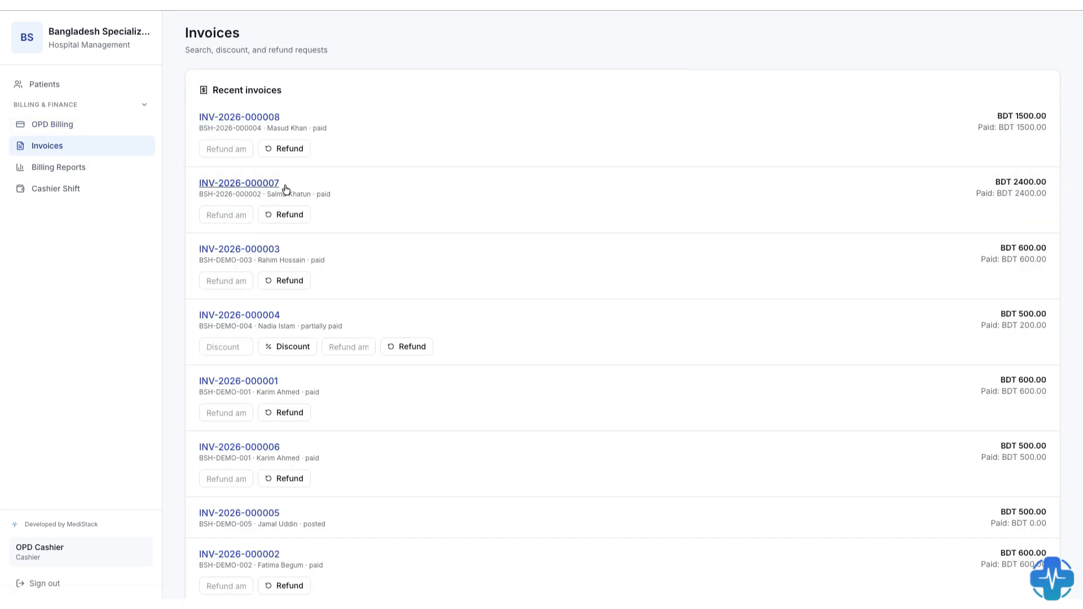
left_click(252, 117)
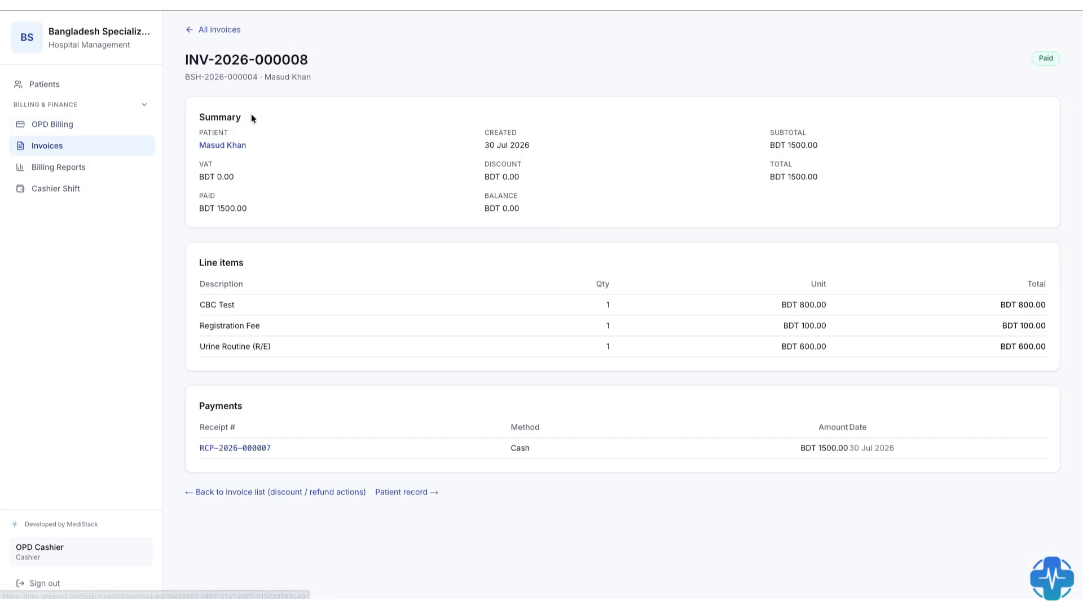
left_click(237, 446)
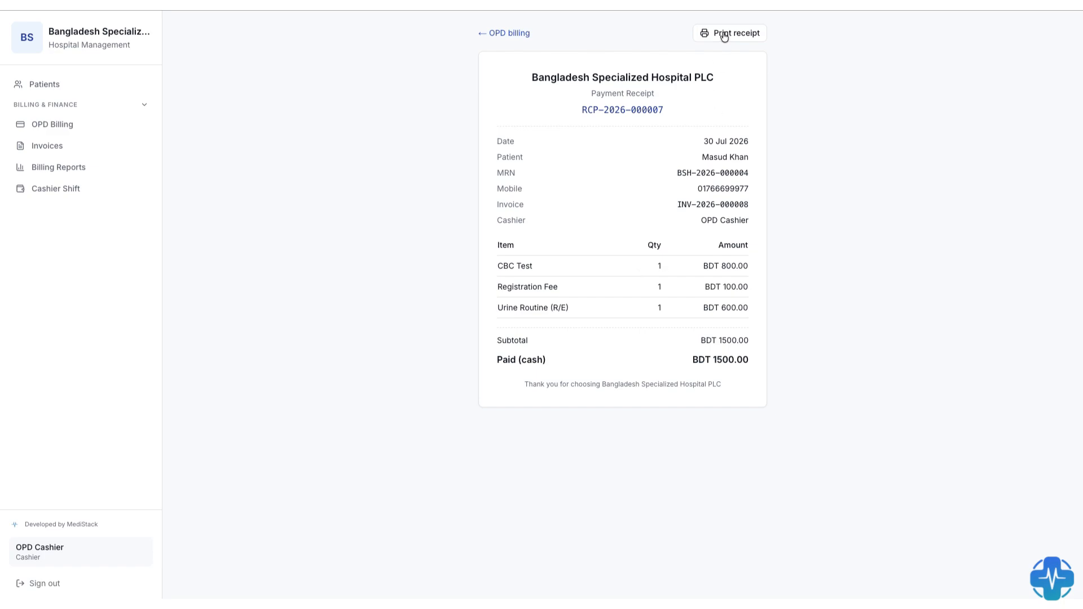
left_click(722, 31)
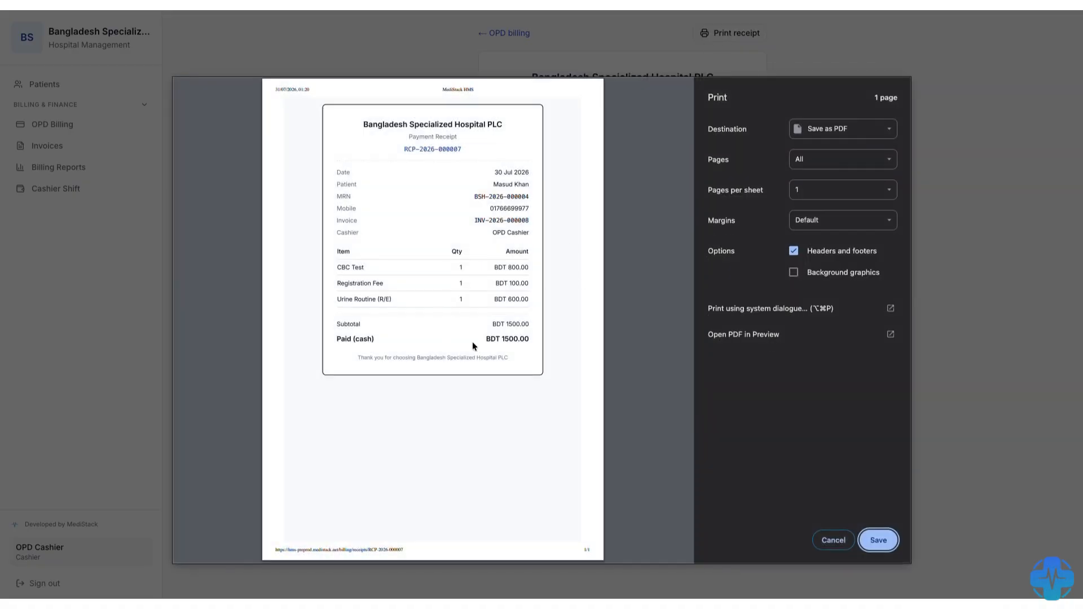
left_click(833, 542)
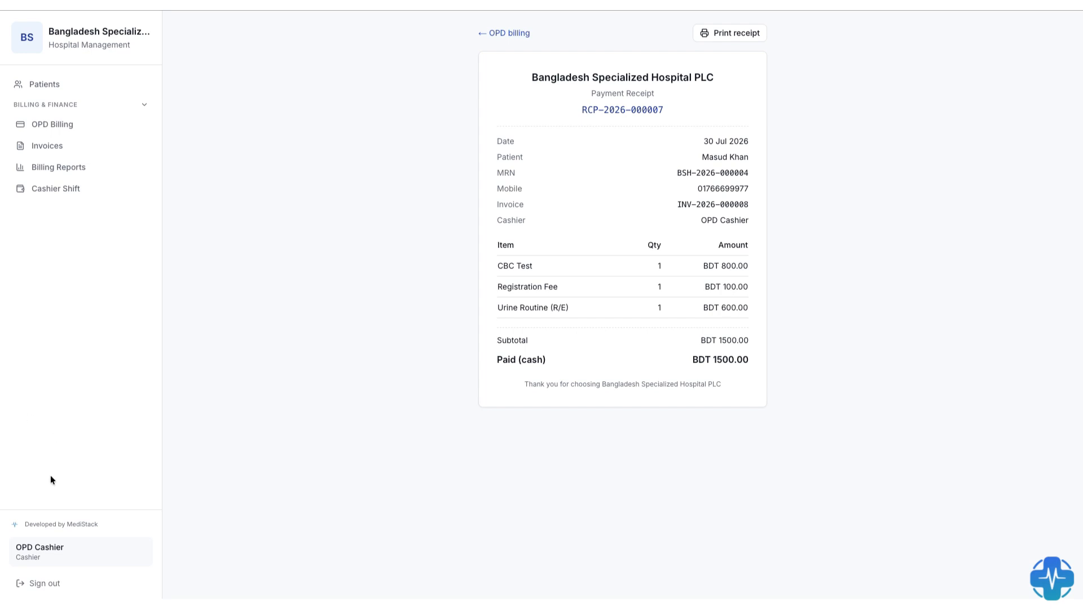
- Sign out of the cashier account and sign in as ipd01 with the account password
left_click(45, 583)
left_click(777, 274)
type("ipd01")
left_click(745, 342)
type("ipd01")
key("BackSpace")
key("BackSpace")
type("123")
key("Return")
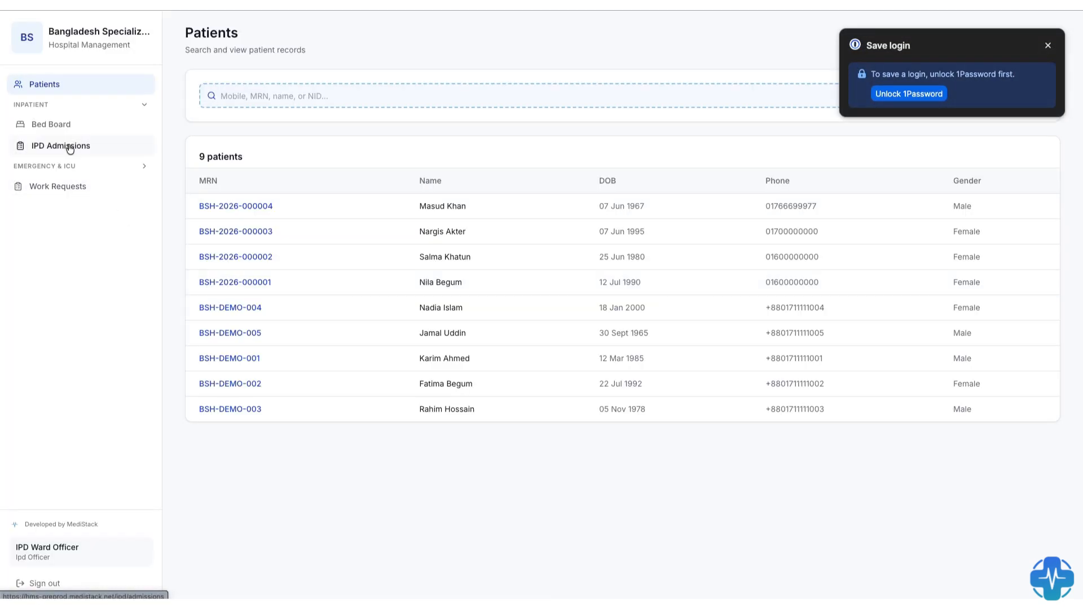
- View the surgery patient's record, open their Cabin Block Bed 02 admission, and review its billing, settlement and discharge requirements
left_click(255, 207)
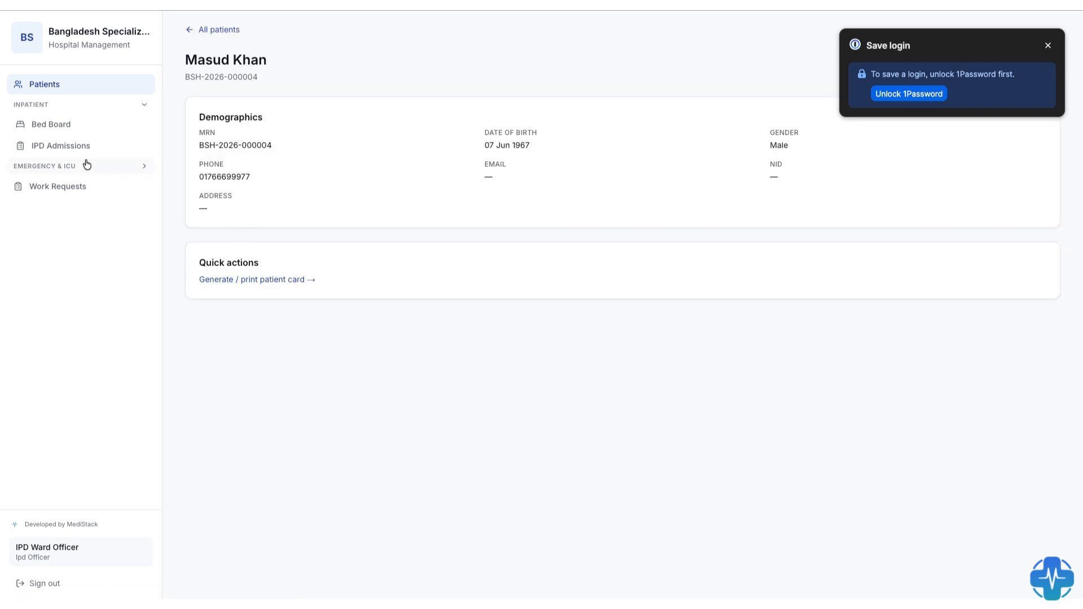
left_click(69, 146)
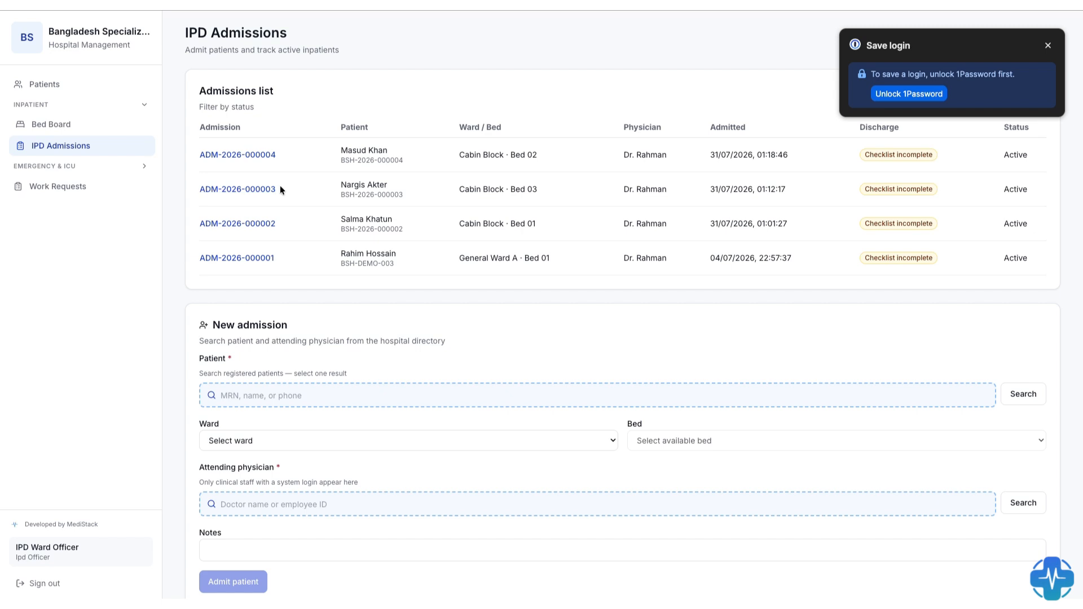
left_click(262, 149)
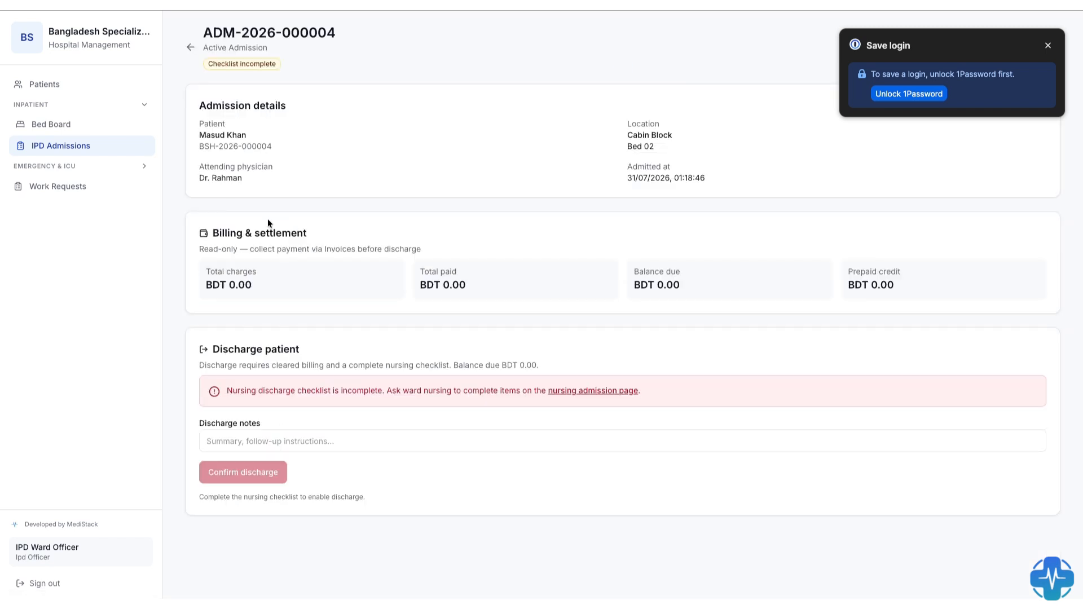
mouse_move(212, 348)
left_mouse_down()
mouse_move(278, 349)
mouse_move(208, 348)
left_mouse_up()
left_click_drag(654, 392, 278, 383)
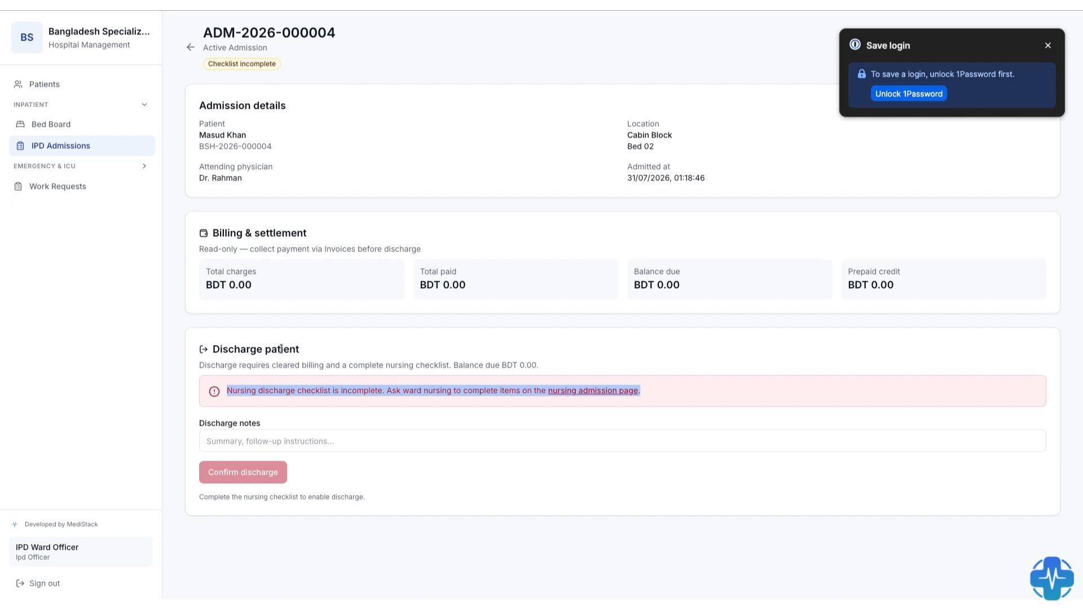
left_click(369, 346)
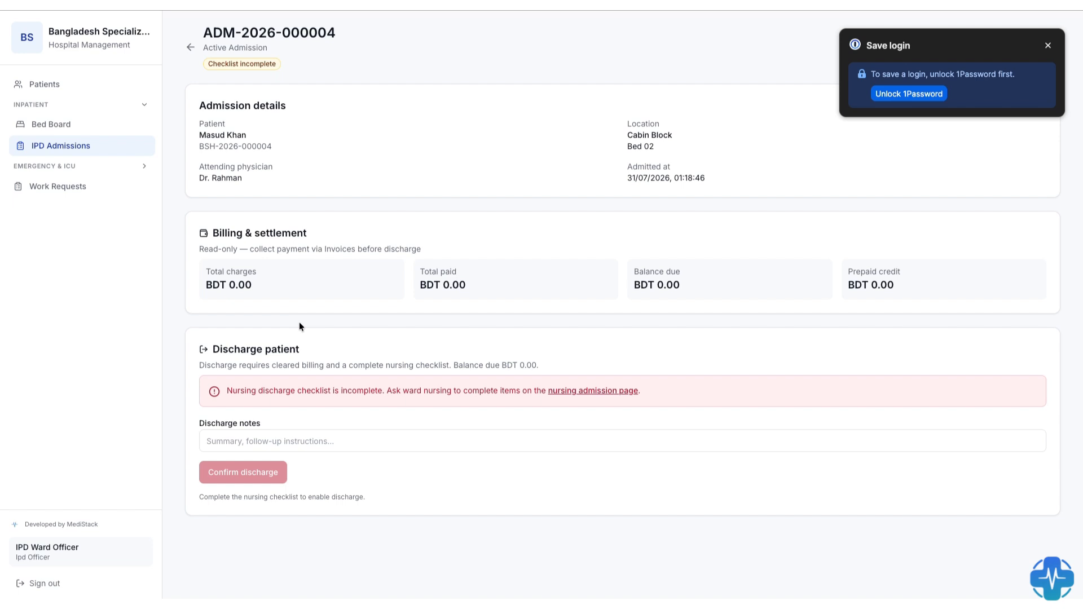
mouse_move(581, 11)
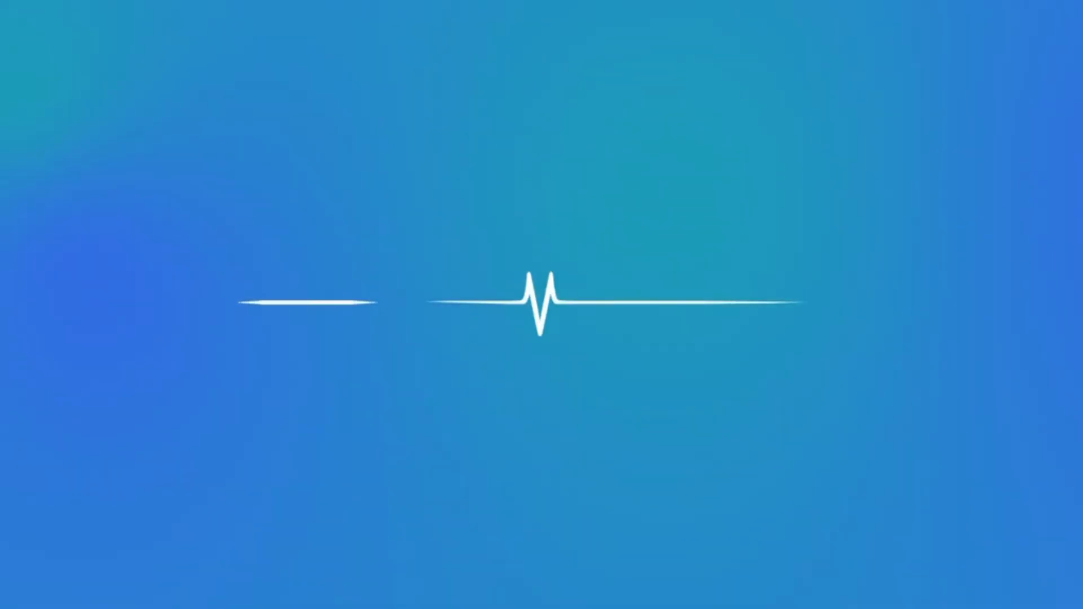